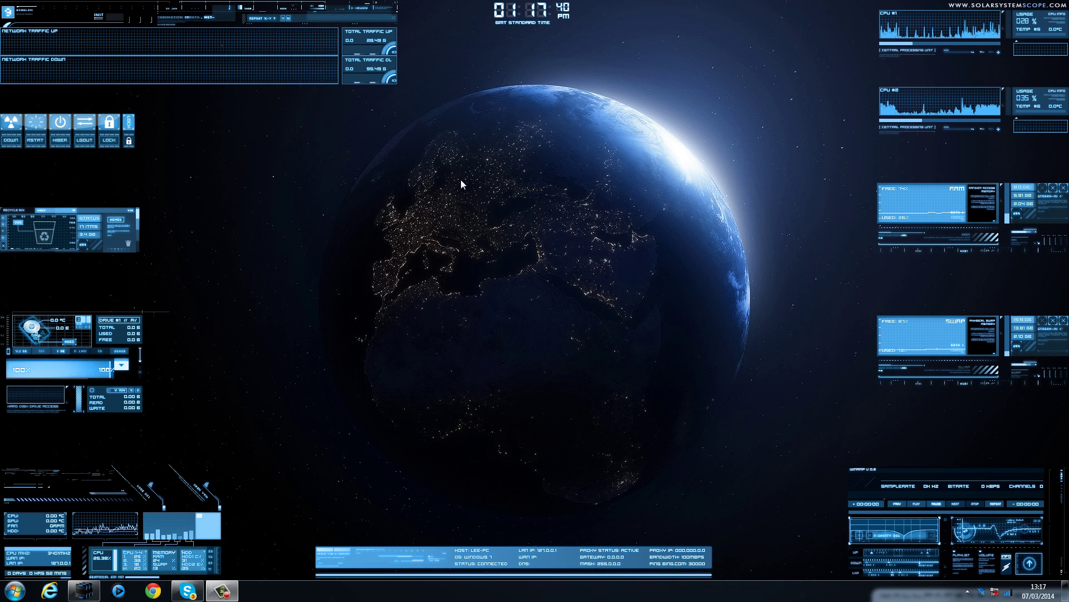
Open Computer from the Start menu and reposition and resize its window
click(15, 589)
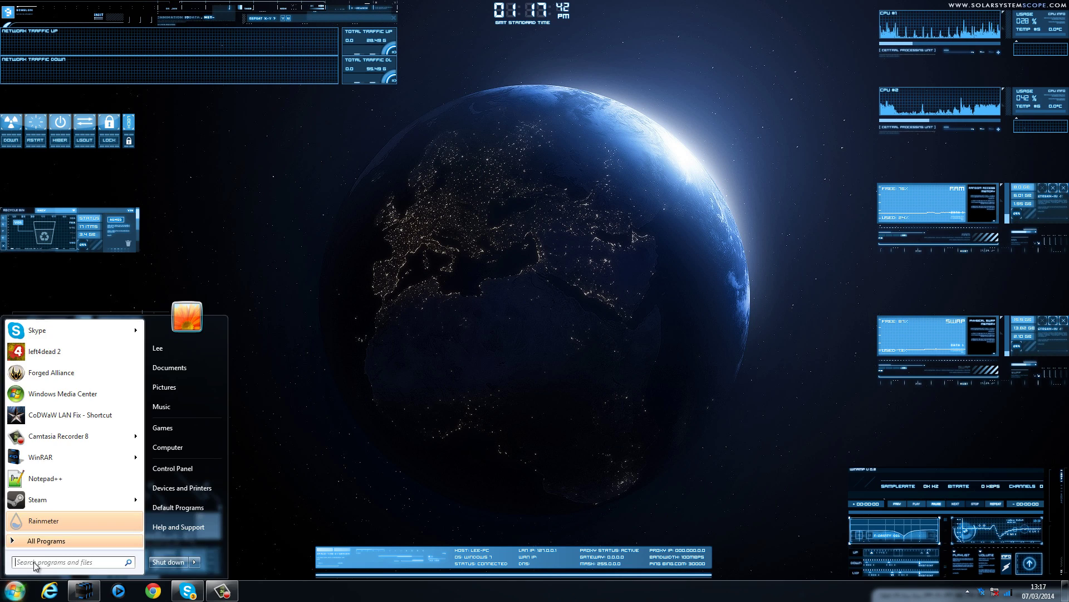
click(201, 446)
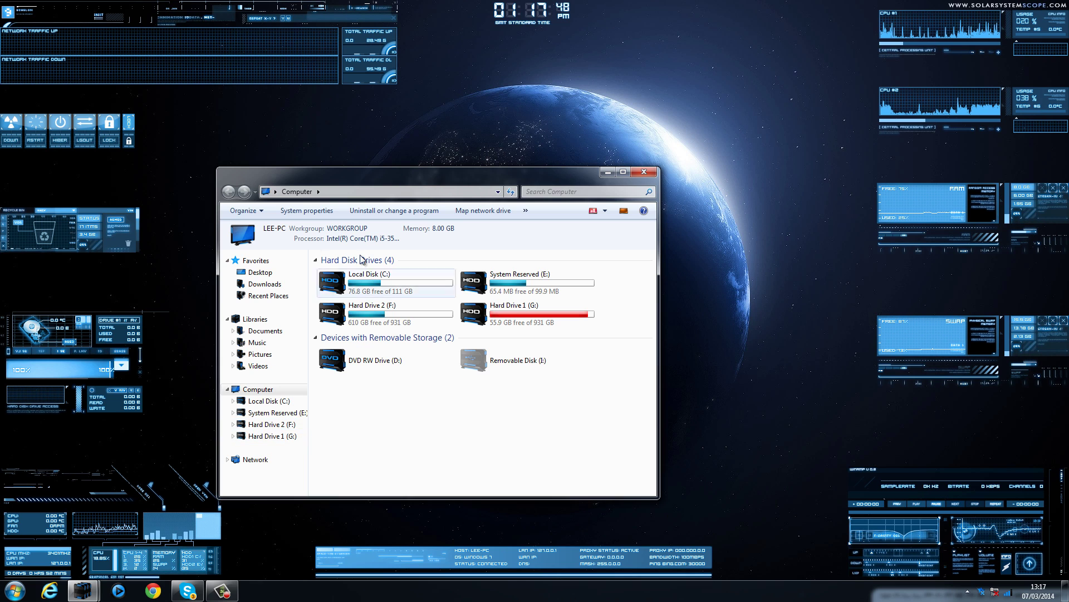
drag(313, 179, 332, 114)
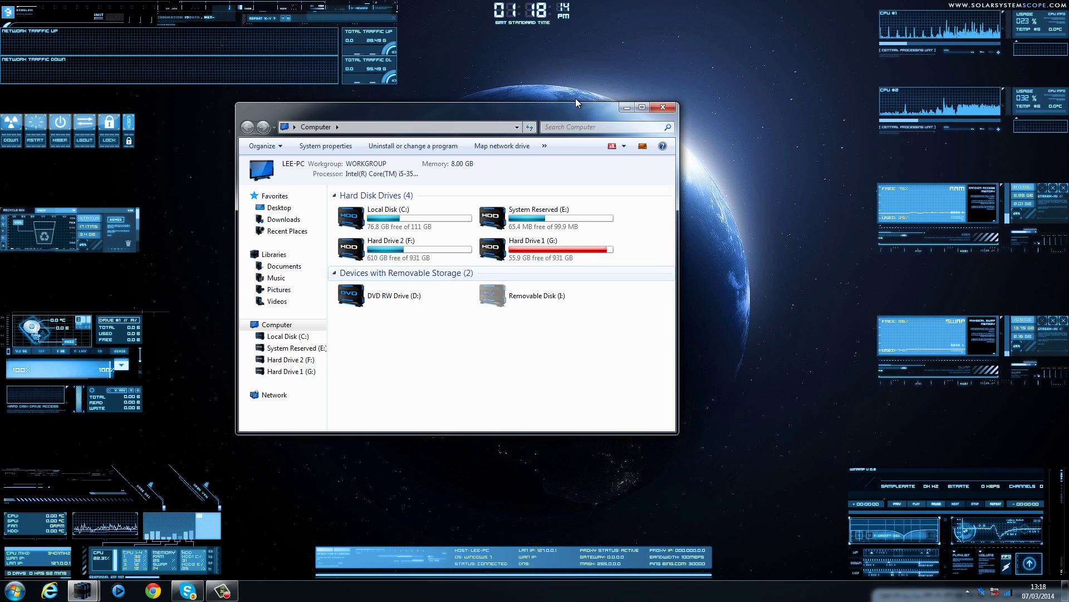
drag(571, 113, 593, 105)
drag(518, 120, 420, 118)
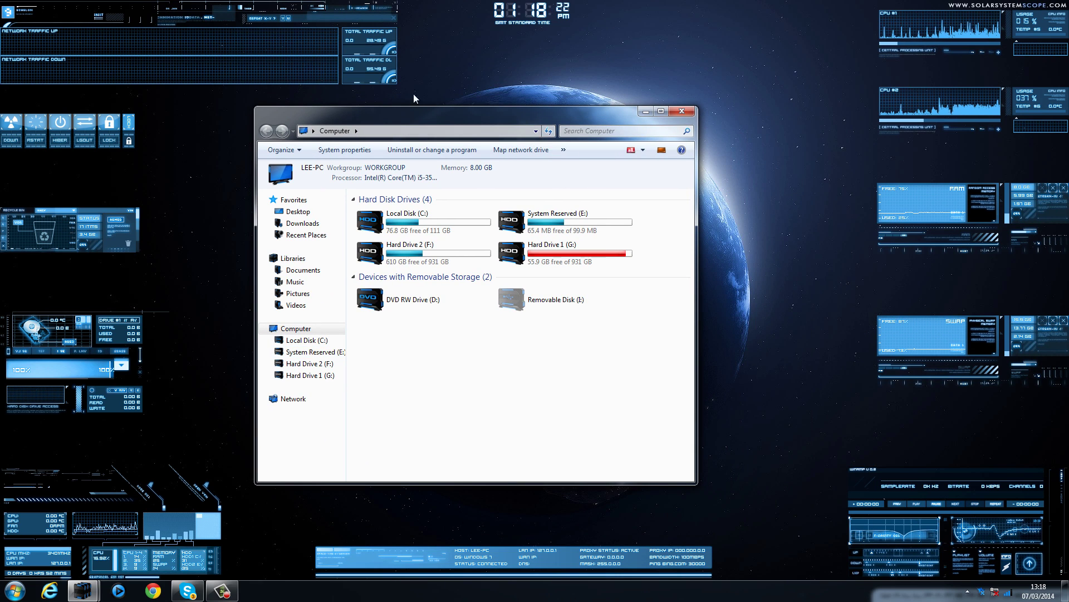
drag(435, 120, 421, 147)
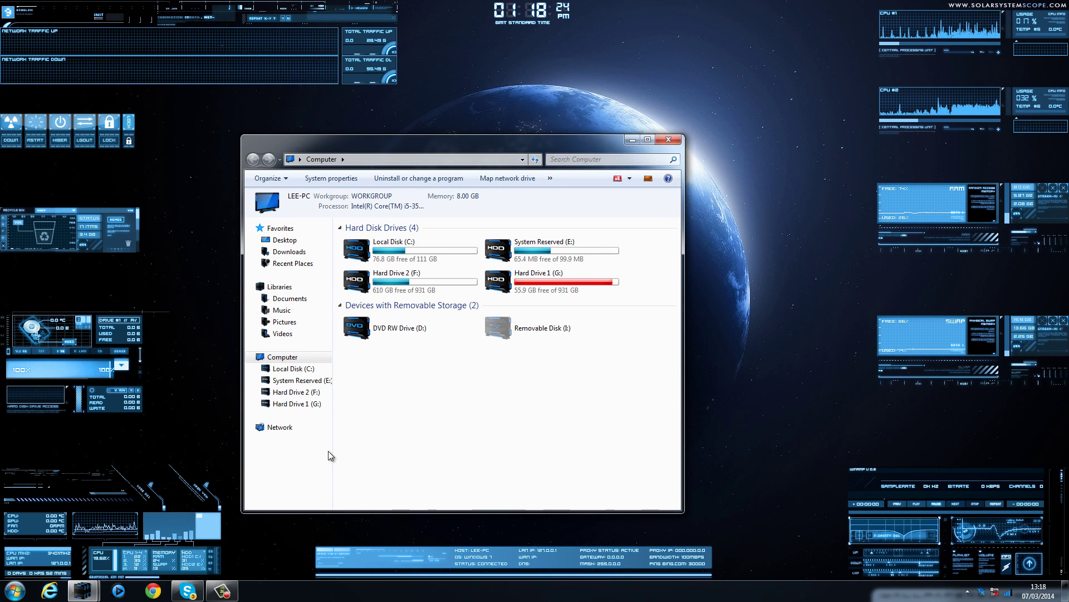
Browse Documents, Music, Pictures and Hard Drive 2 (F:), return to Computer, then close the window
click(299, 301)
click(281, 310)
click(284, 322)
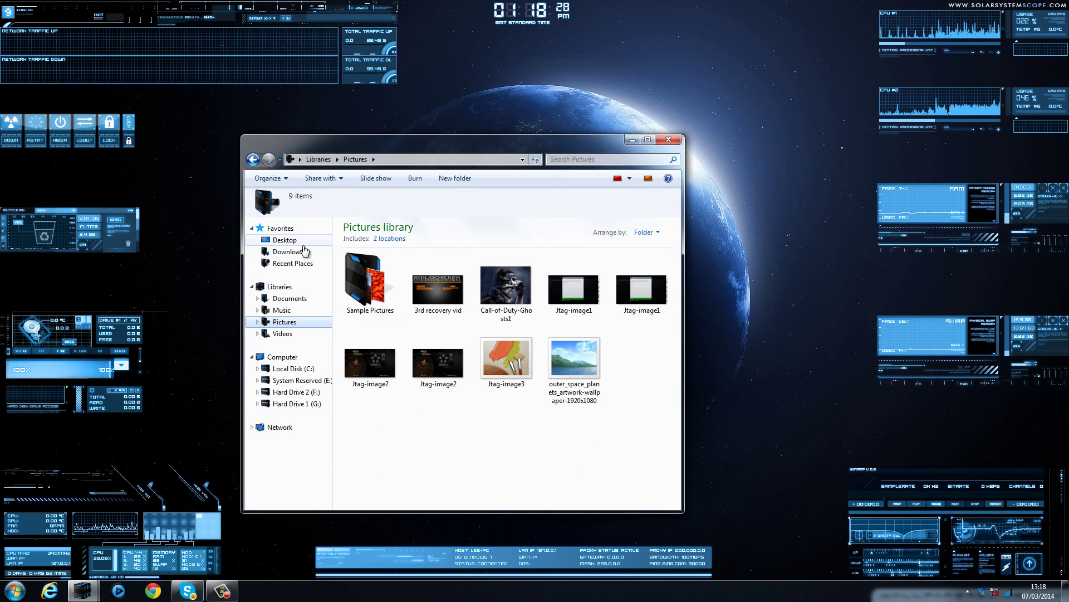
click(287, 392)
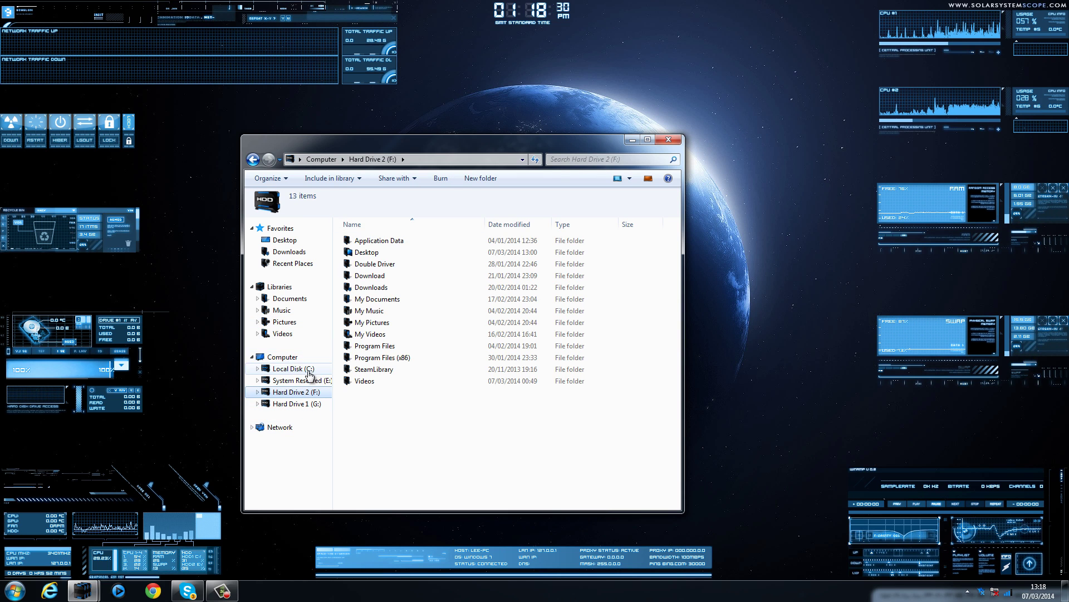
click(282, 357)
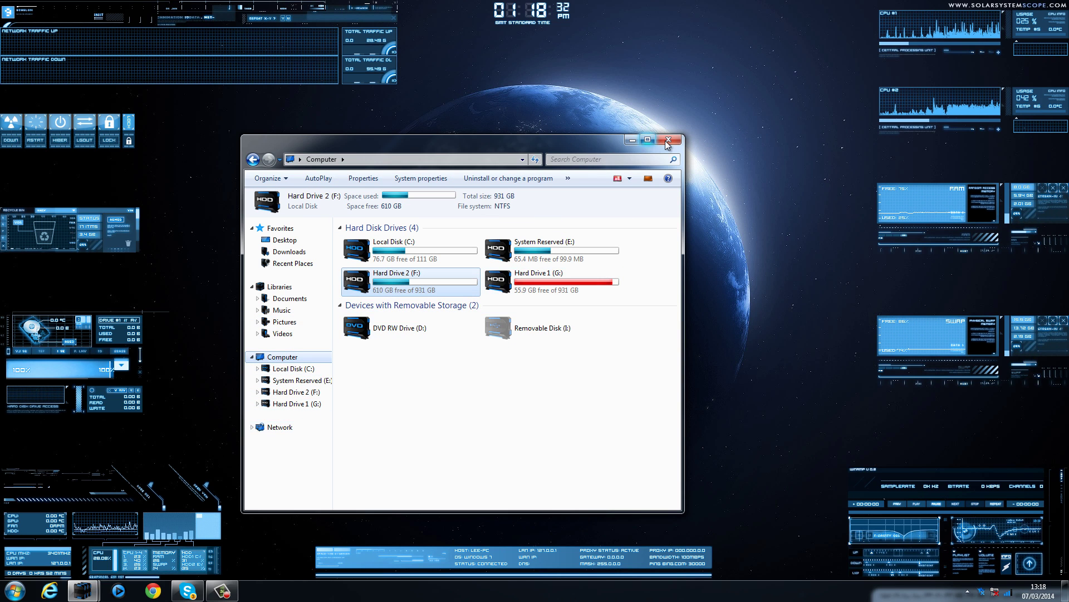
key(alt+F4)
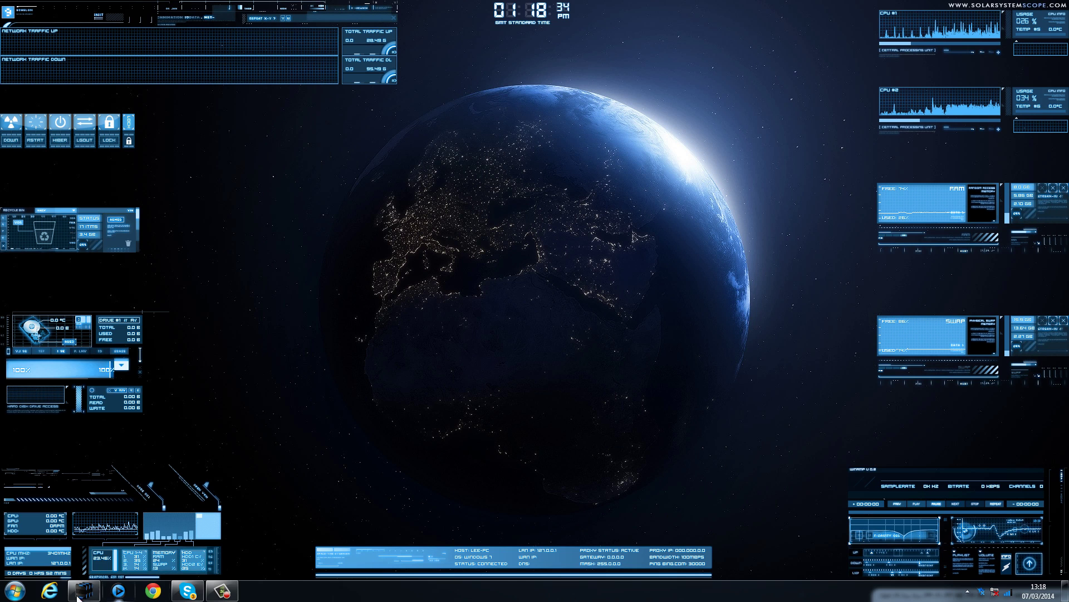
click(15, 591)
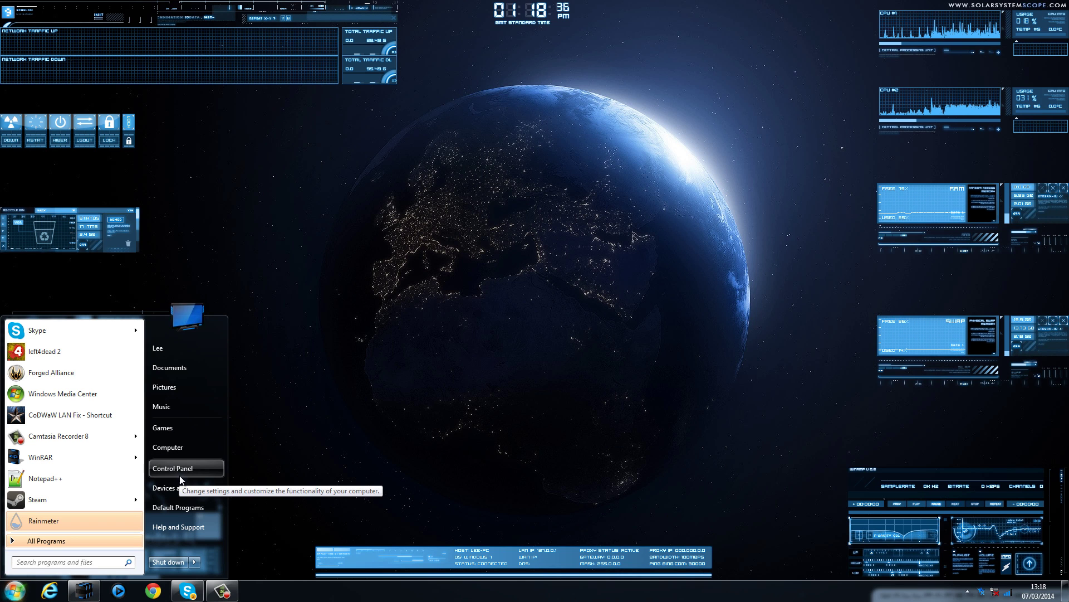
click(172, 468)
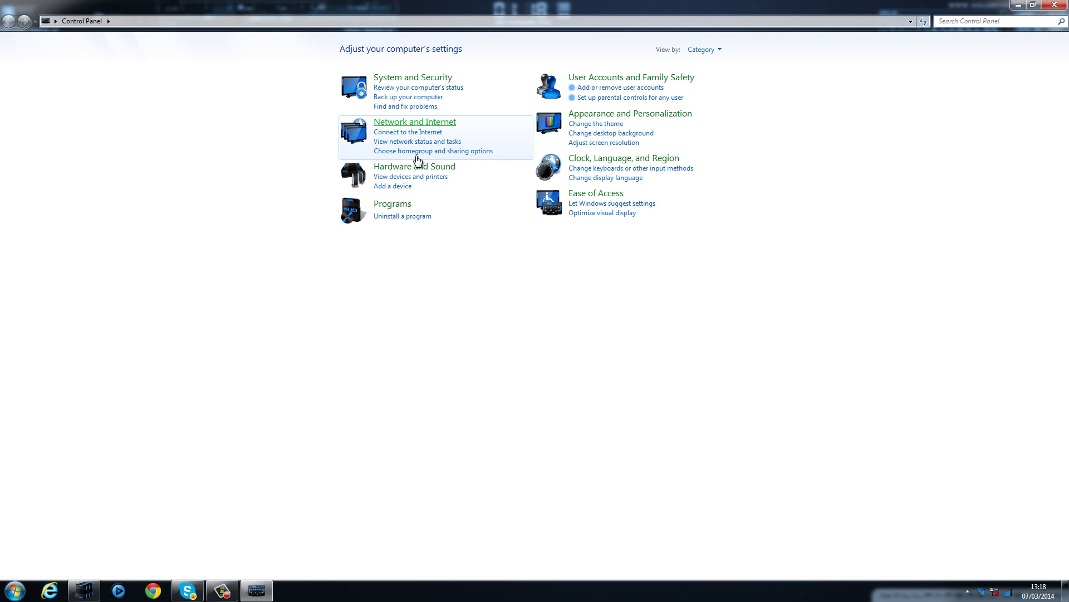
click(1055, 5)
right_click(267, 195)
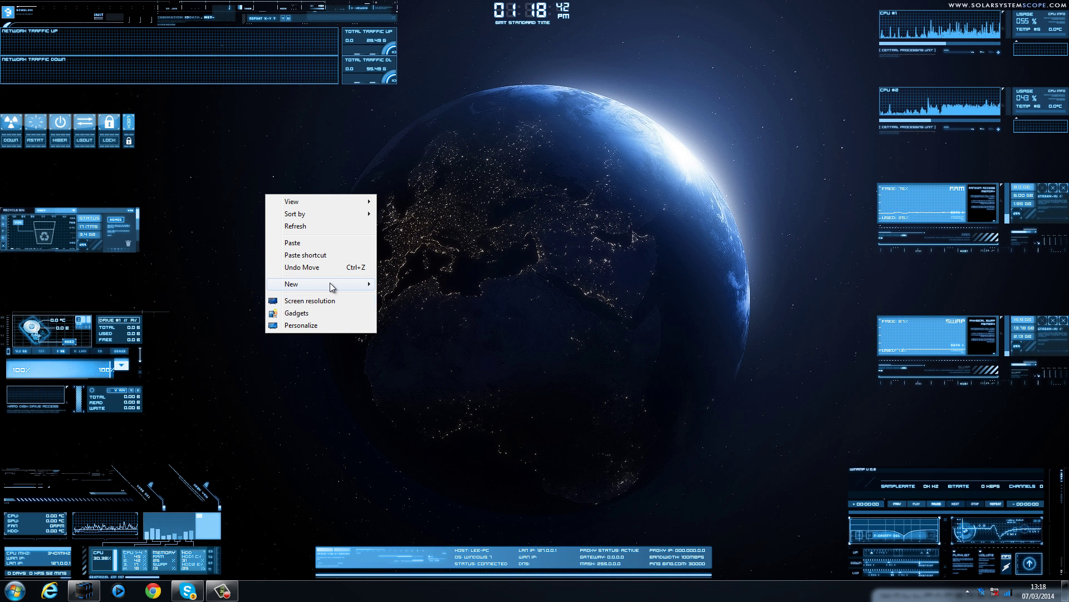
mouse_move(330, 284)
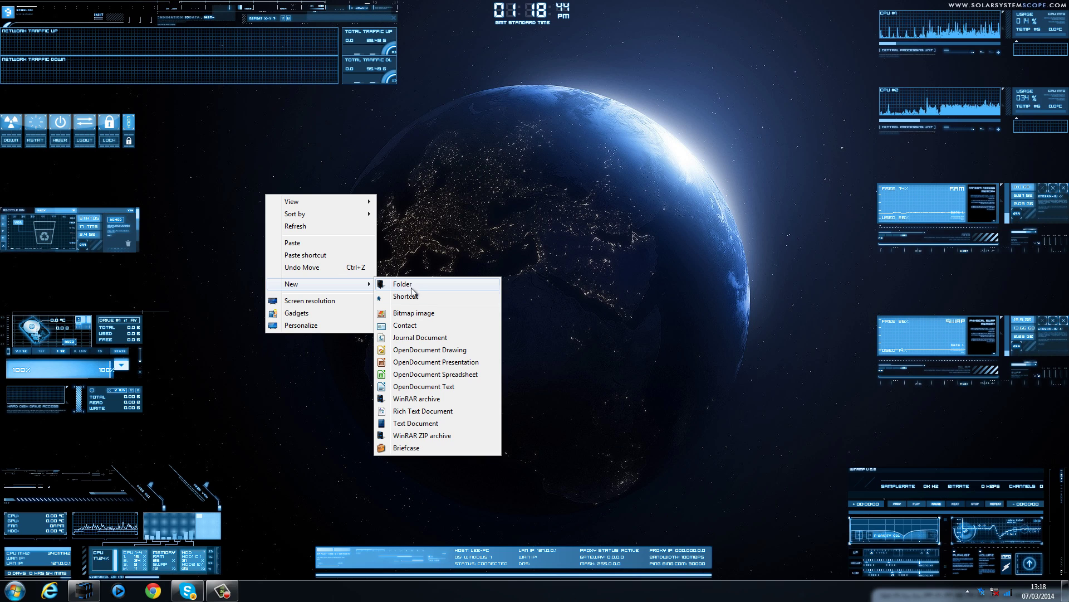
click(415, 423)
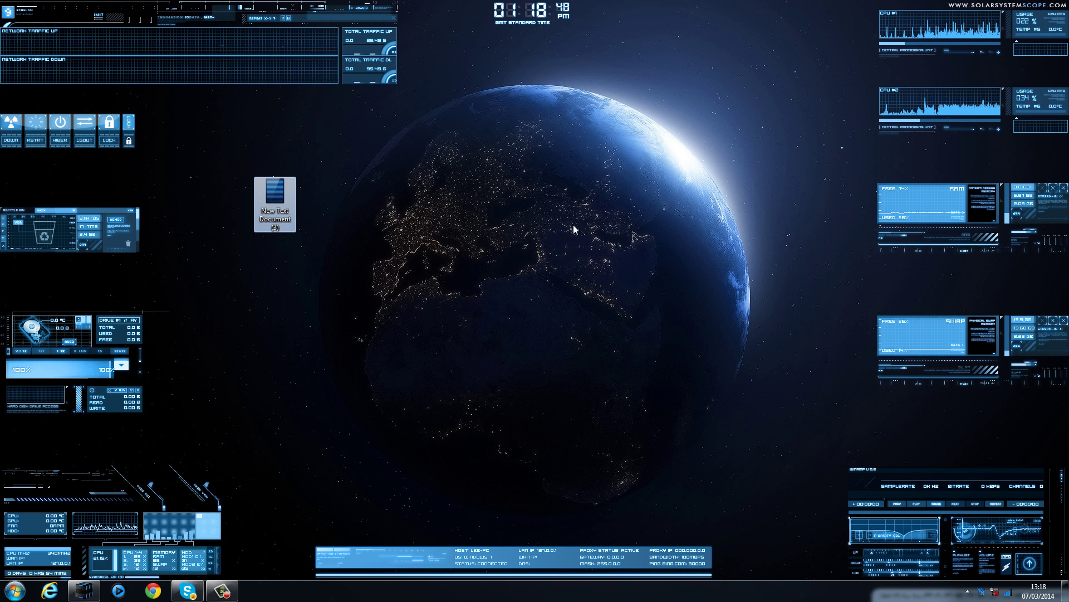
key(Delete)
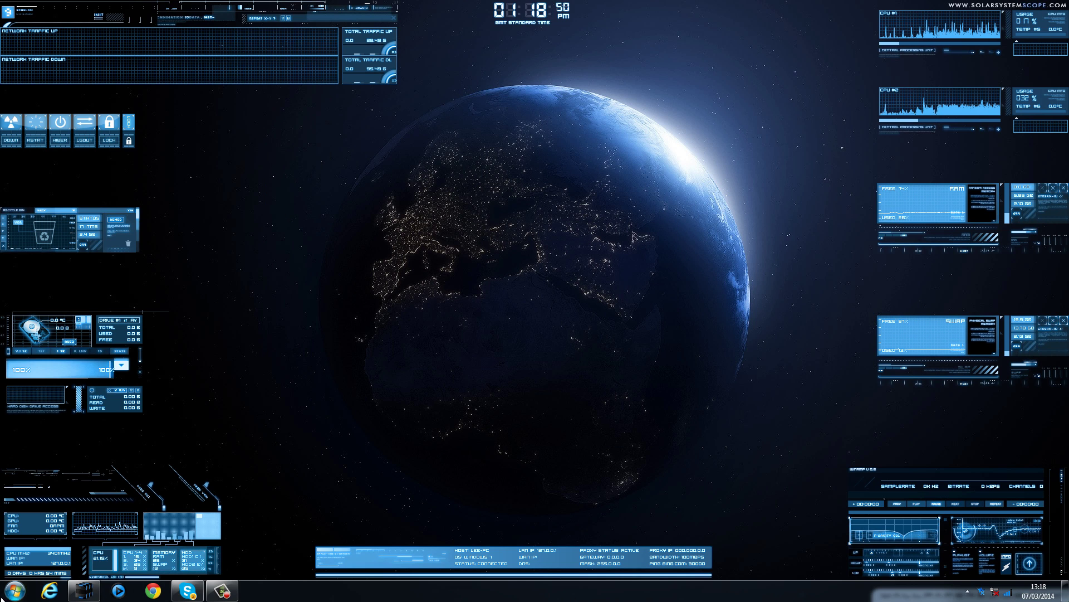
click(15, 591)
click(383, 506)
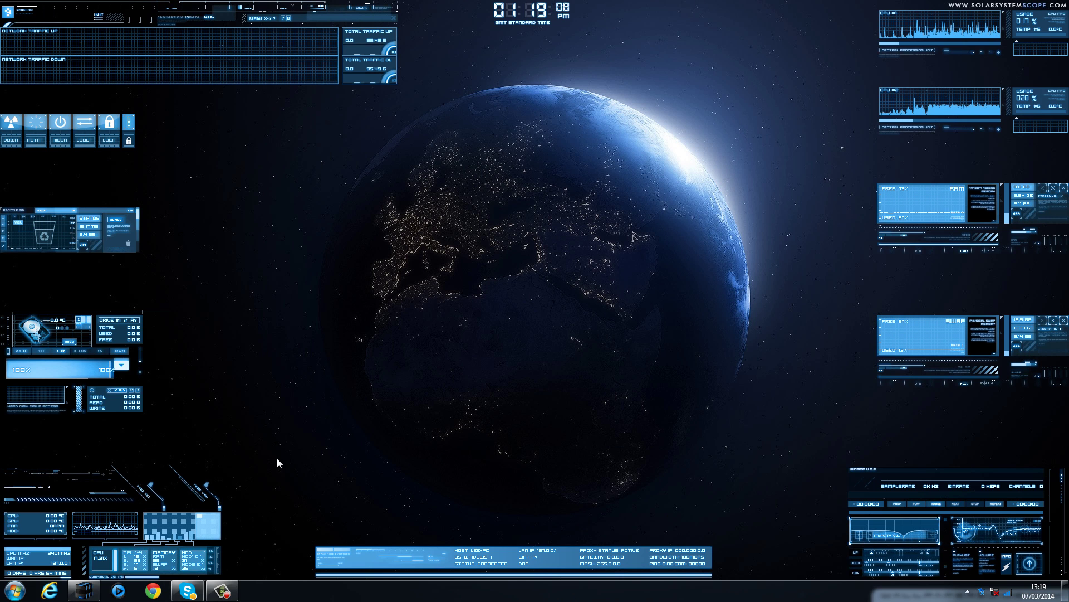
click(17, 595)
click(546, 456)
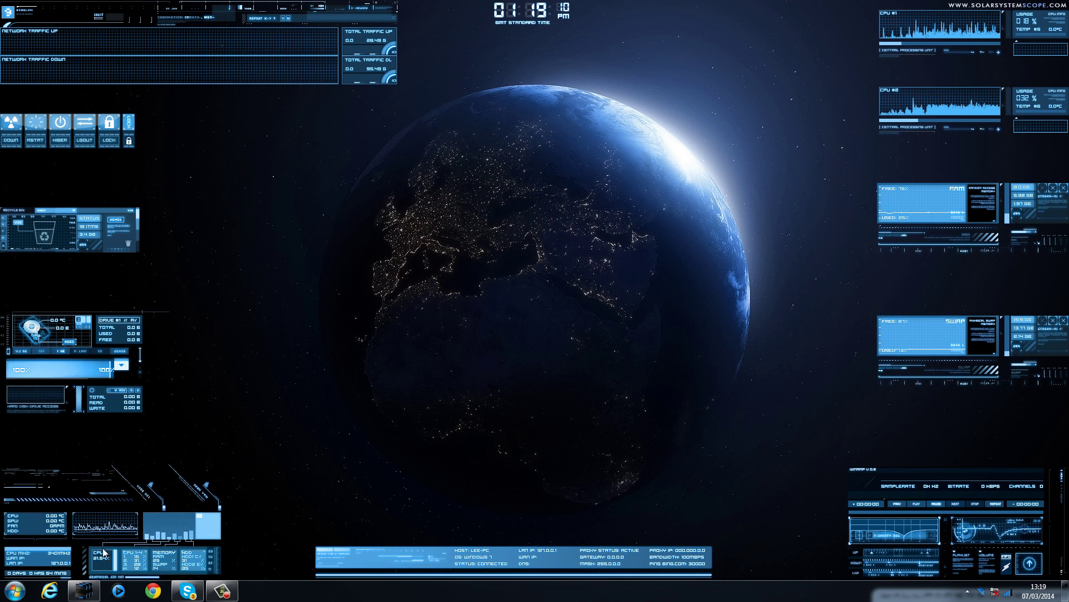
click(15, 591)
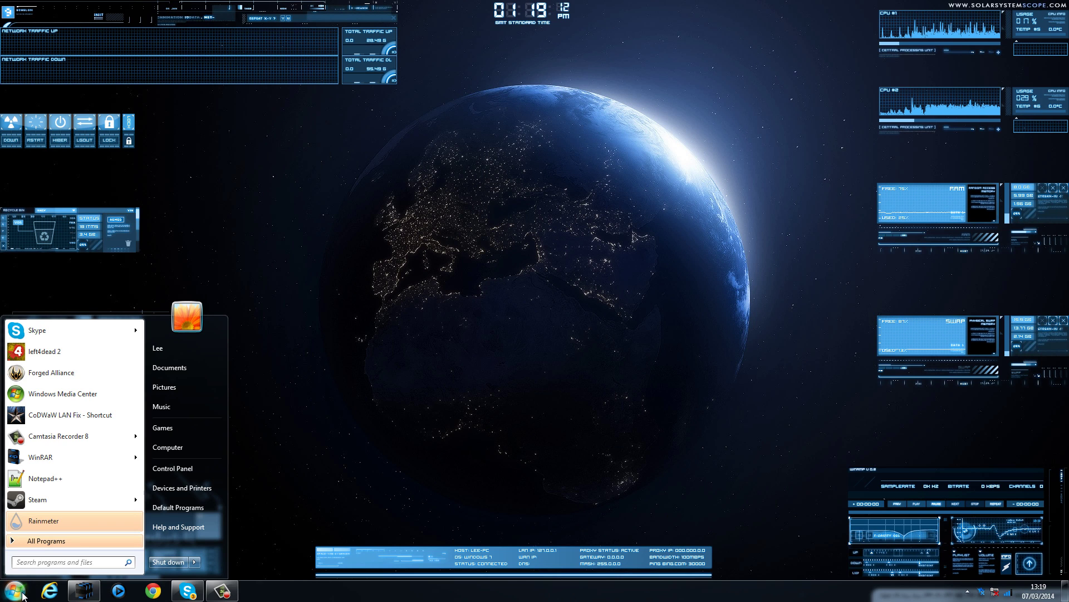
click(415, 392)
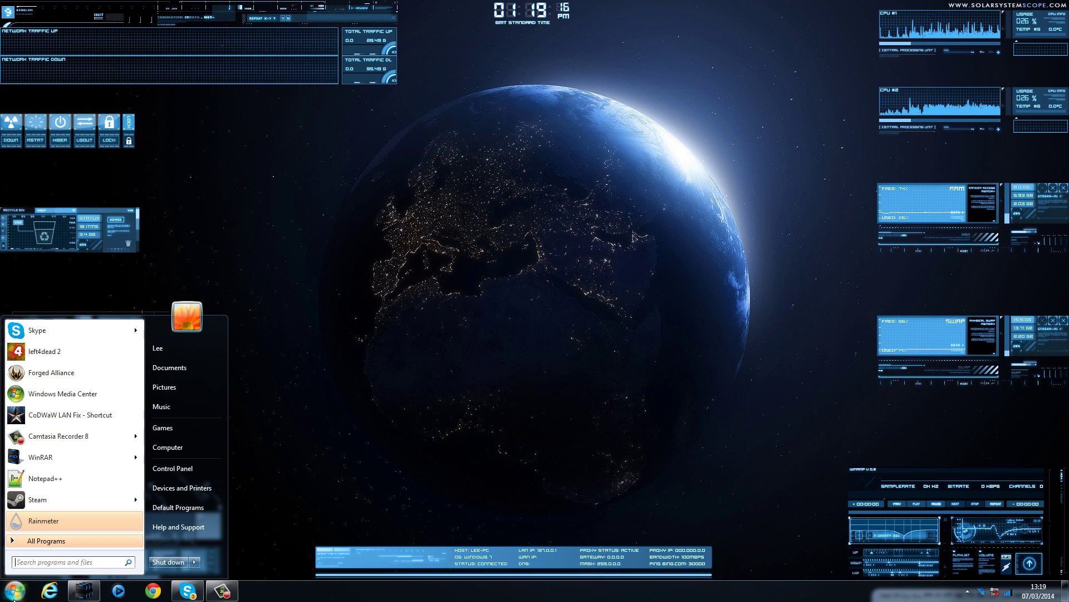
click(15, 590)
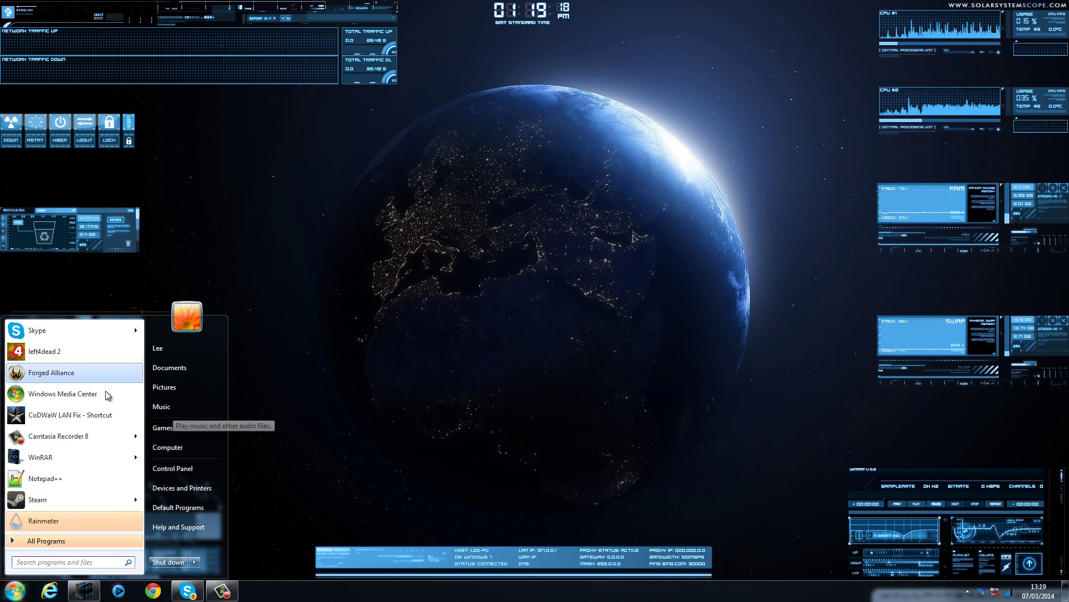
click(166, 450)
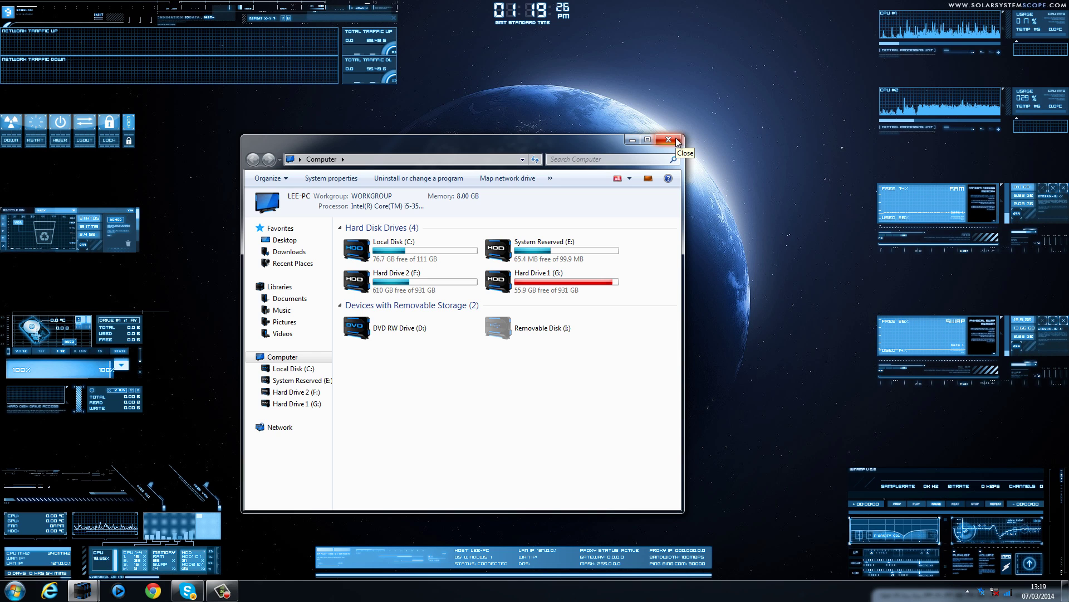
click(677, 141)
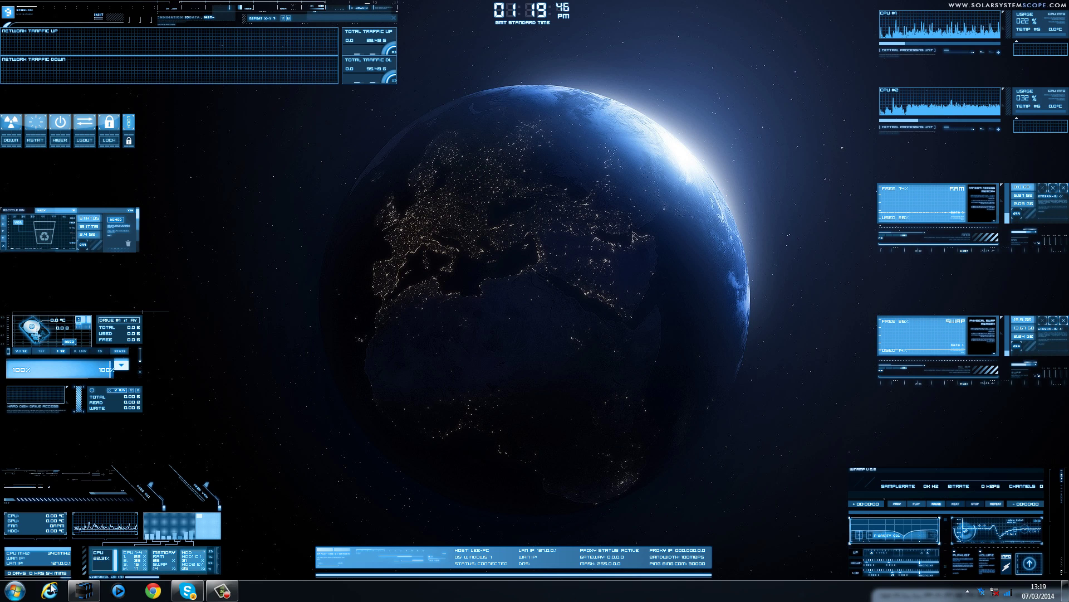
Open the Themes folder in My Documents and select its six items
click(15, 589)
click(184, 428)
drag(513, 167, 509, 140)
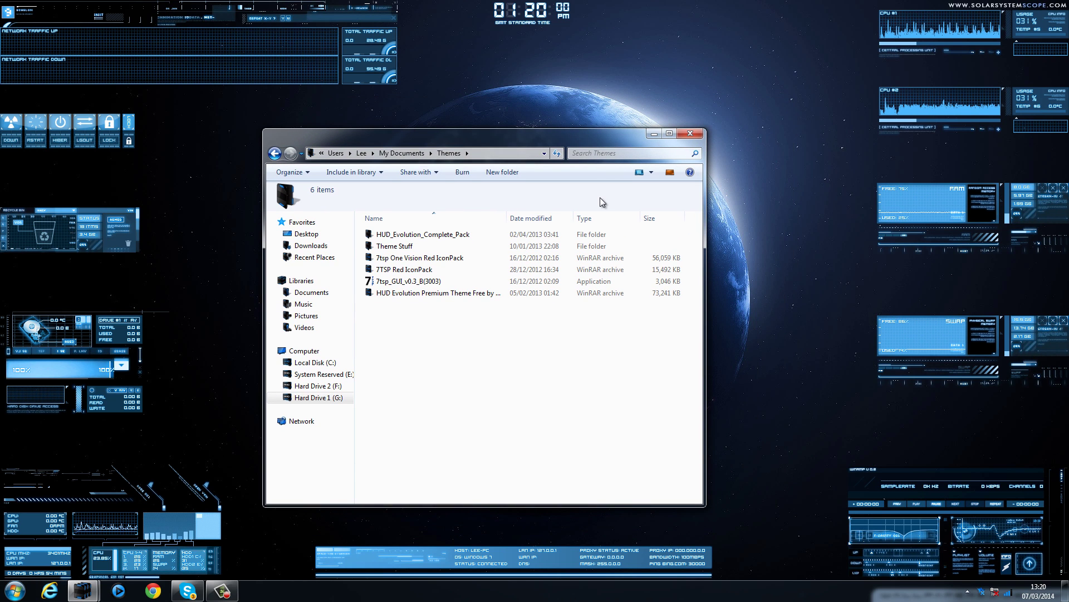
click(432, 282)
drag(405, 318, 590, 211)
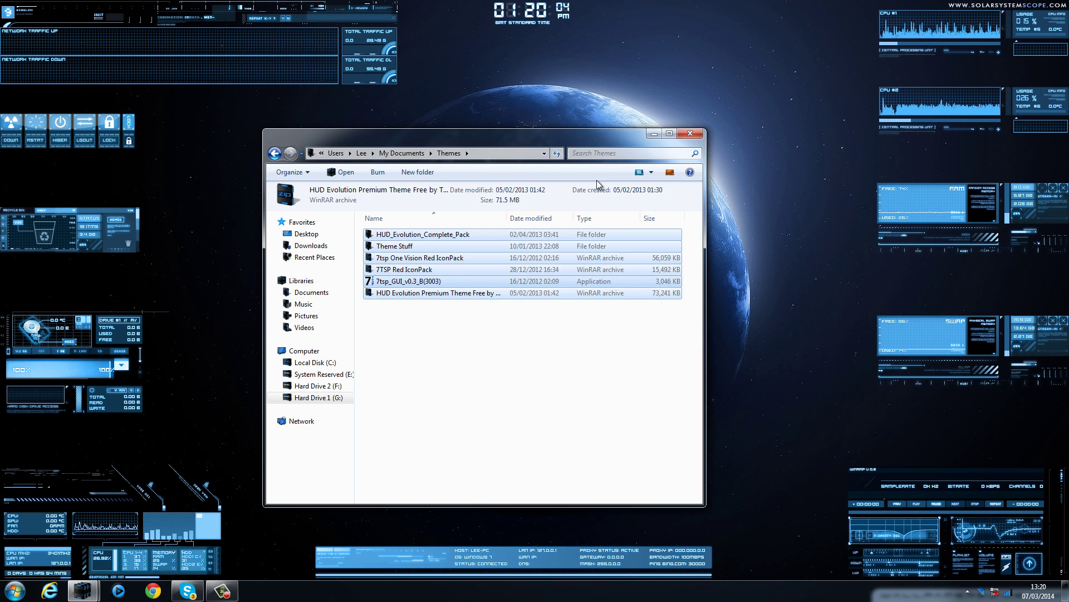
drag(454, 359, 691, 230)
Reposition the Themes window and select the 7tsp_GUI_v0.3_B(3003) application
click(501, 362)
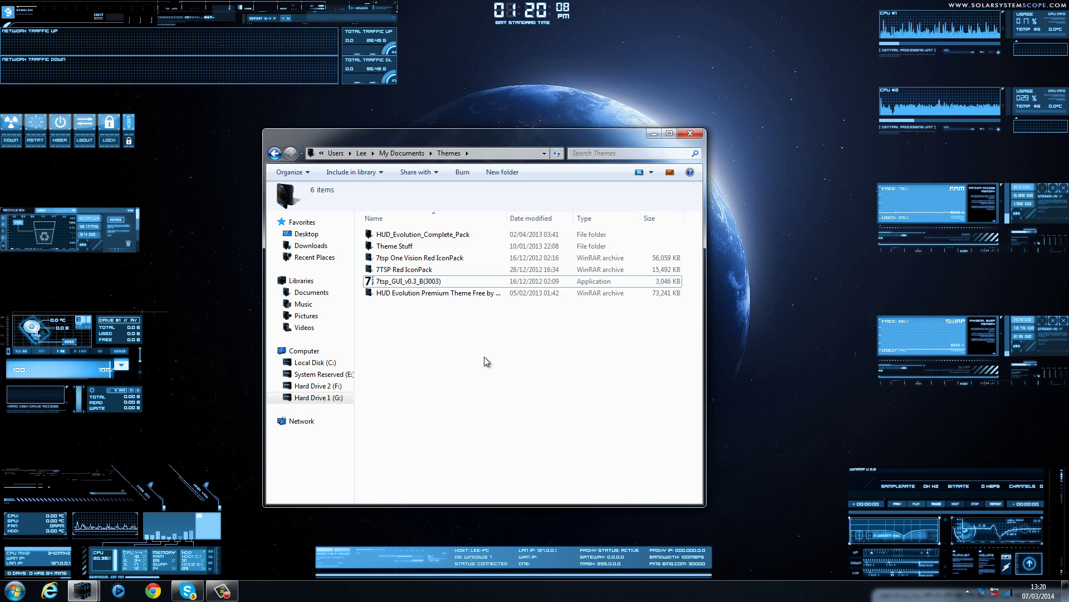
drag(454, 315, 364, 224)
mouse_move(469, 136)
mouse_down()
mouse_move(530, 122)
mouse_move(513, 130)
mouse_move(537, 98)
mouse_move(488, 163)
mouse_move(481, 146)
mouse_up()
click(414, 340)
drag(413, 337, 640, 221)
click(510, 353)
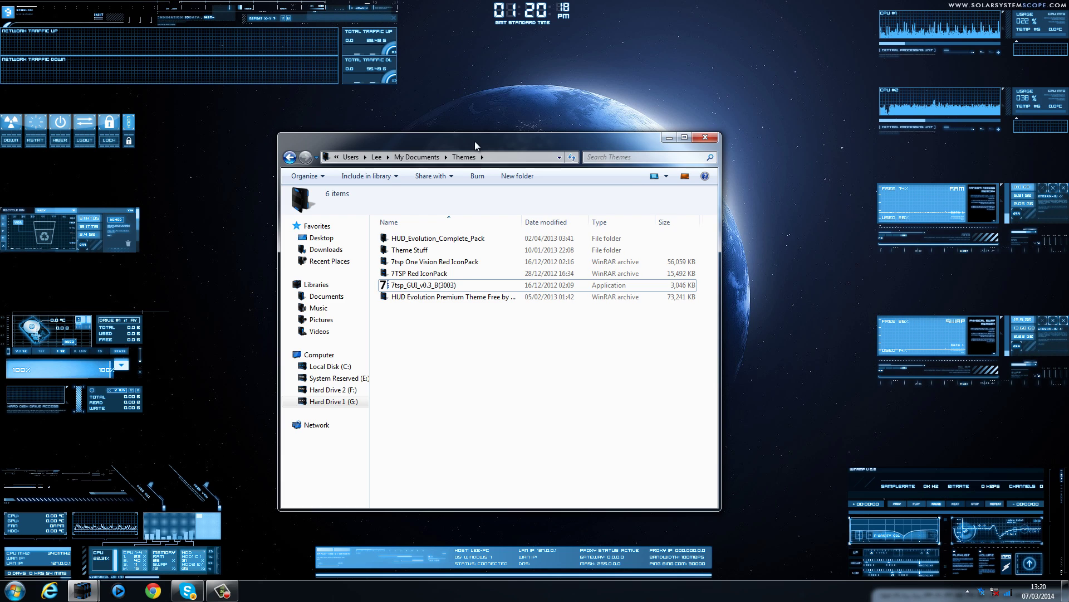
drag(508, 134, 517, 94)
click(446, 238)
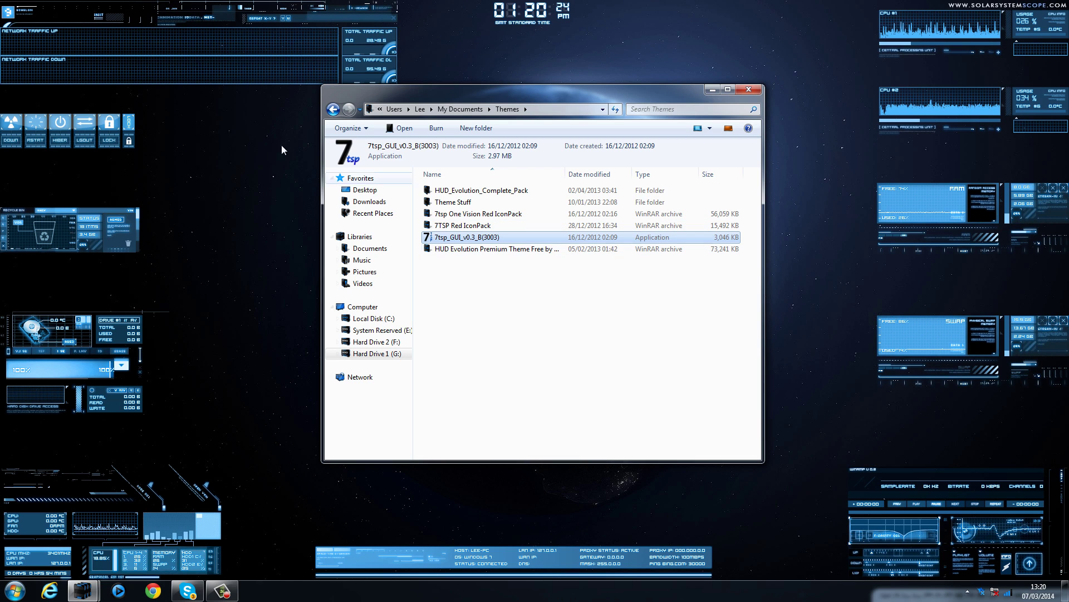
drag(490, 88, 467, 102)
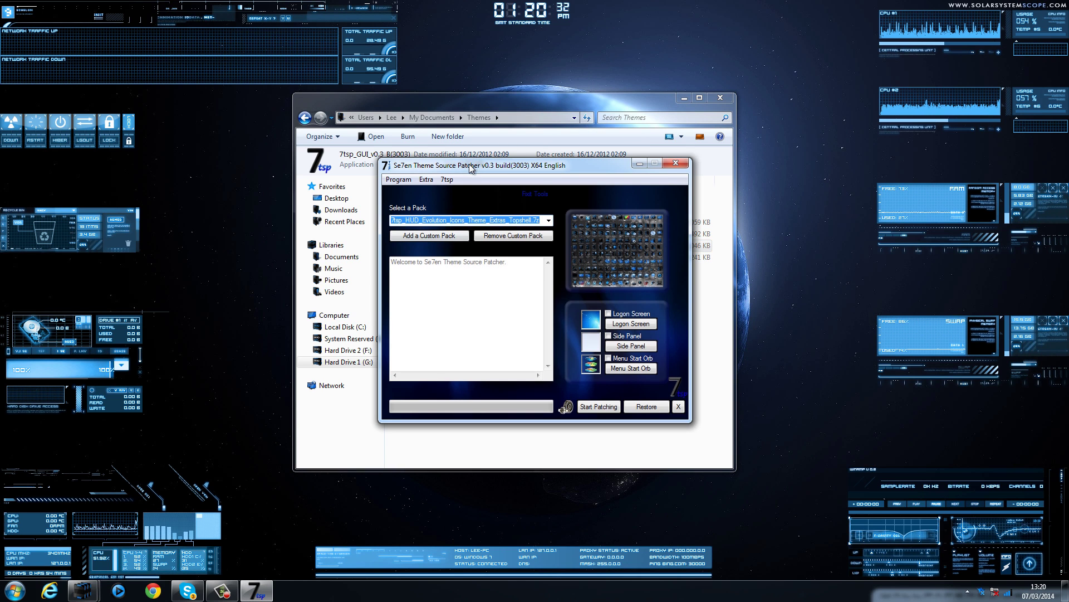
Relaunch 7tsp_GUI as administrator, leaving Logon Screen and Start Orb patching off
right_click(452, 249)
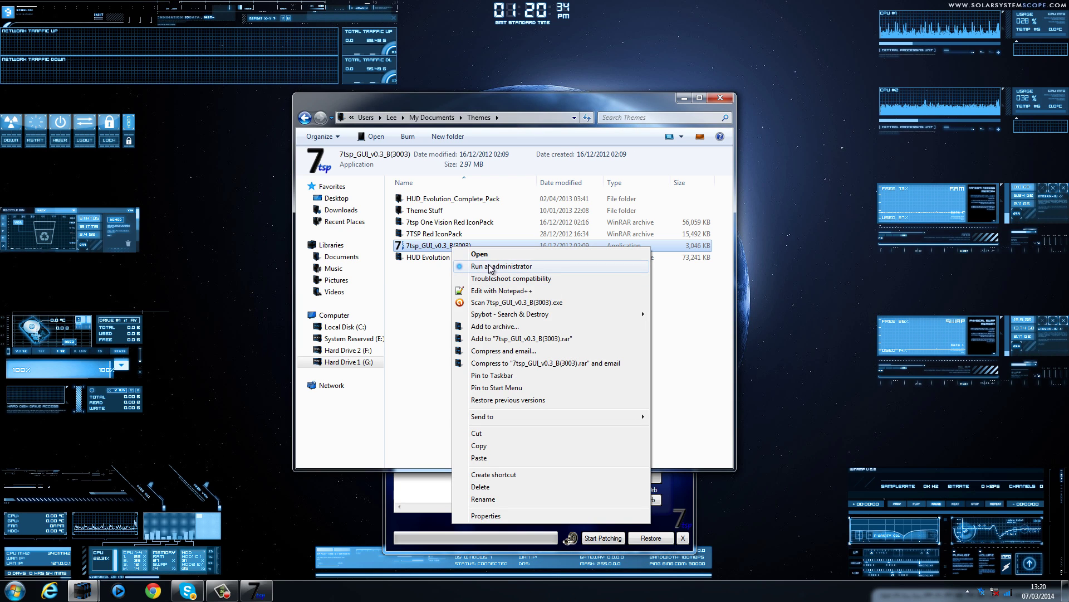
click(392, 516)
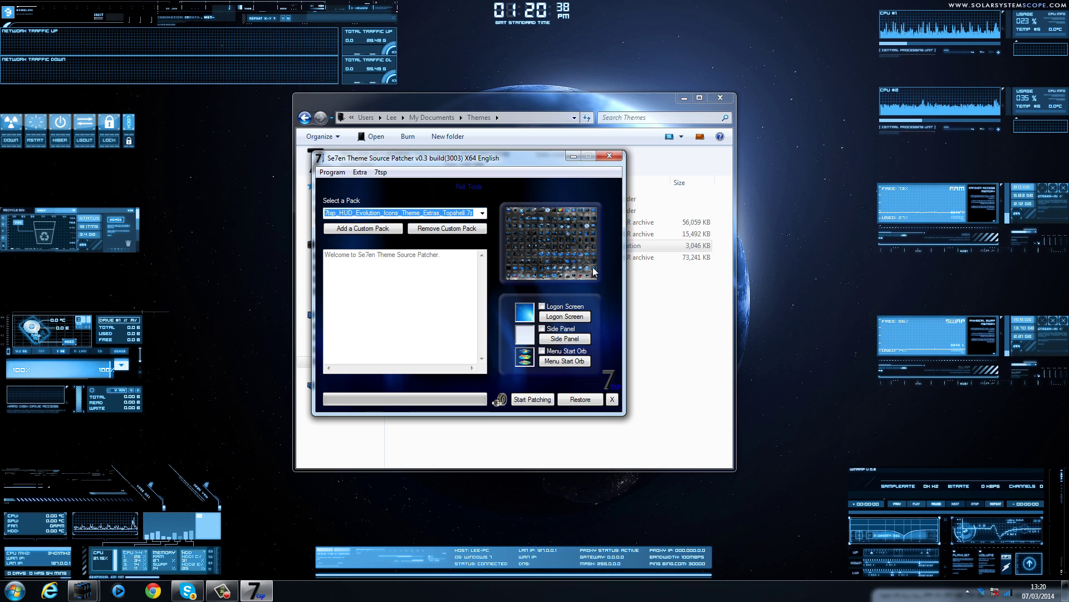
click(543, 306)
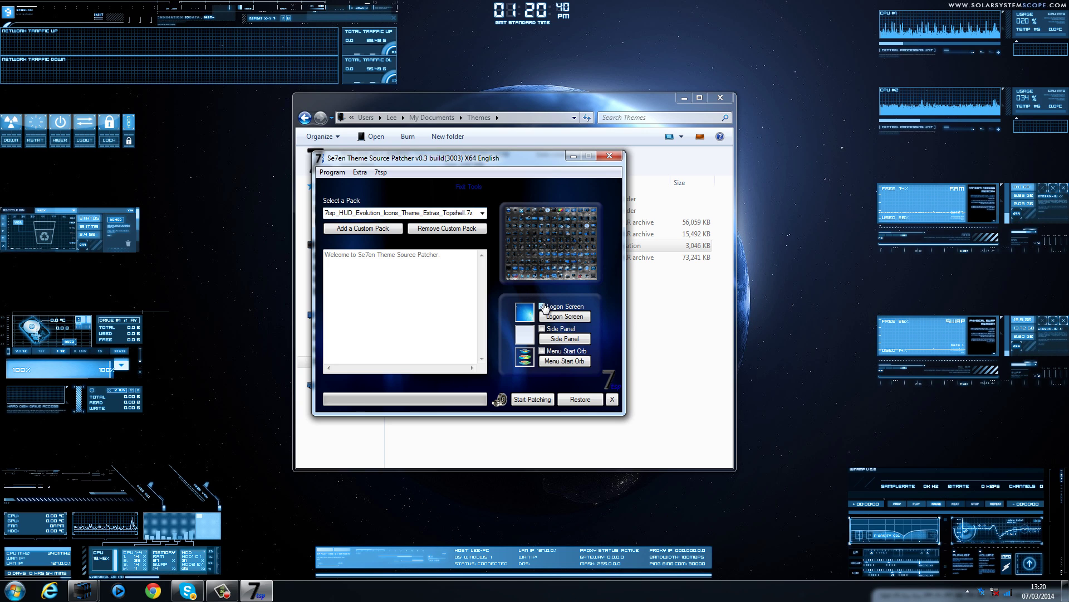
click(543, 307)
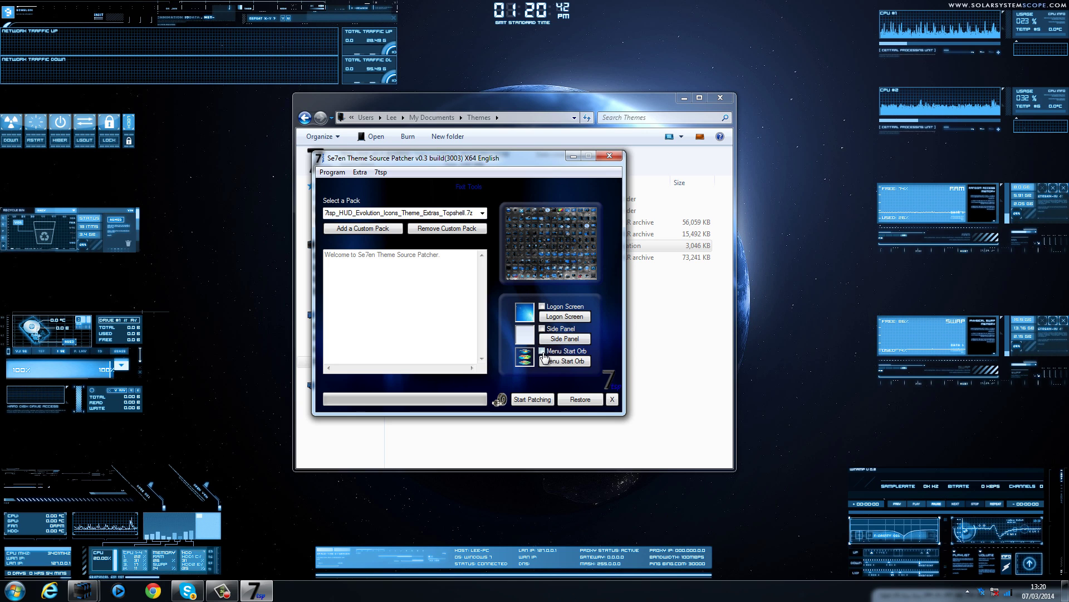
click(543, 351)
click(543, 351)
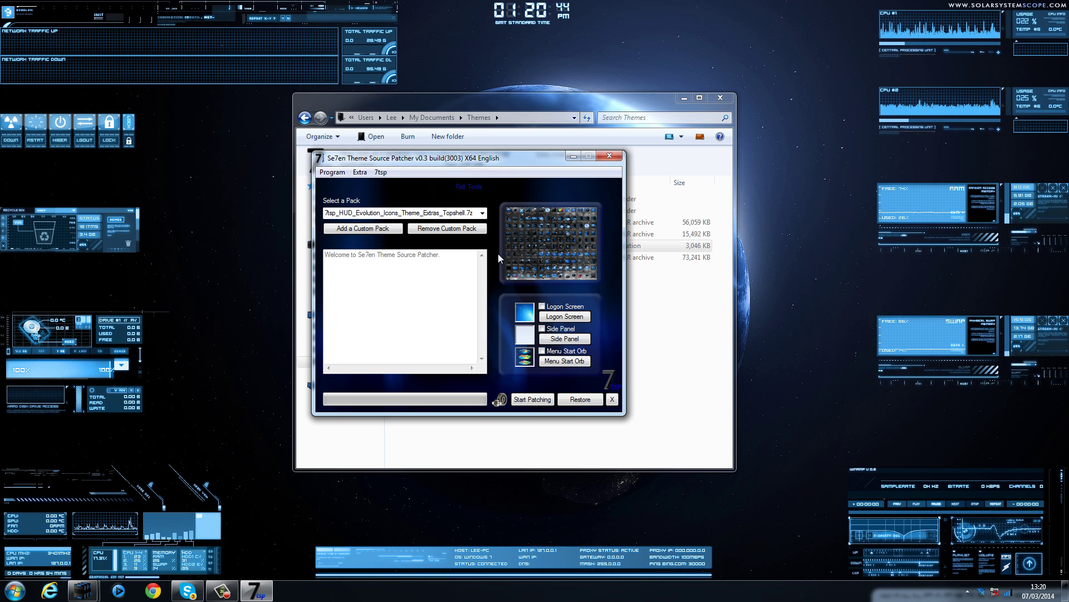
drag(493, 275, 539, 279)
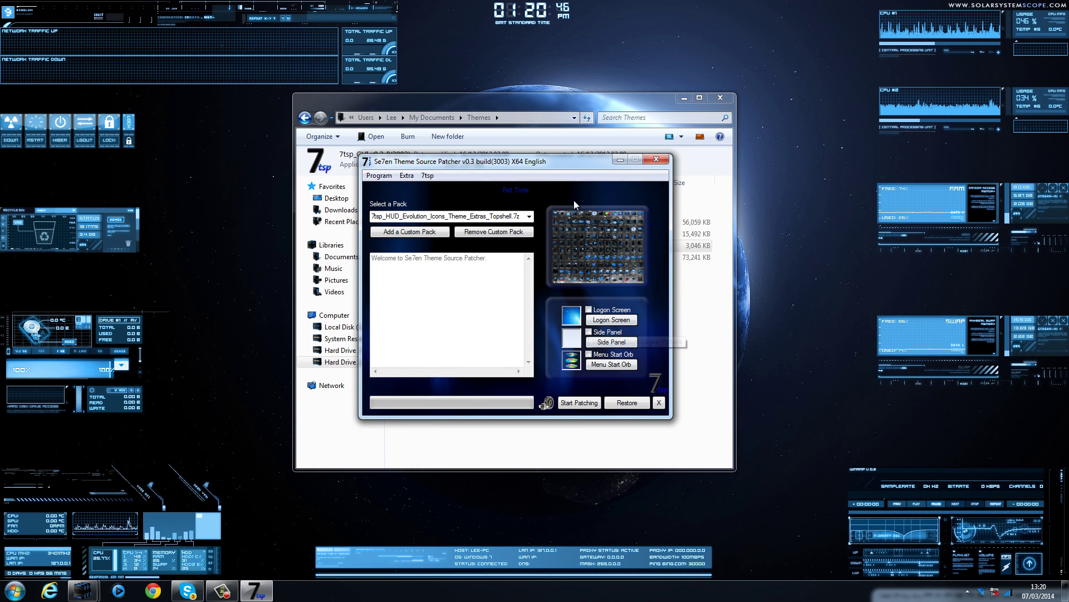
View the patcher's Extra > Options settings and cancel without changes
click(405, 176)
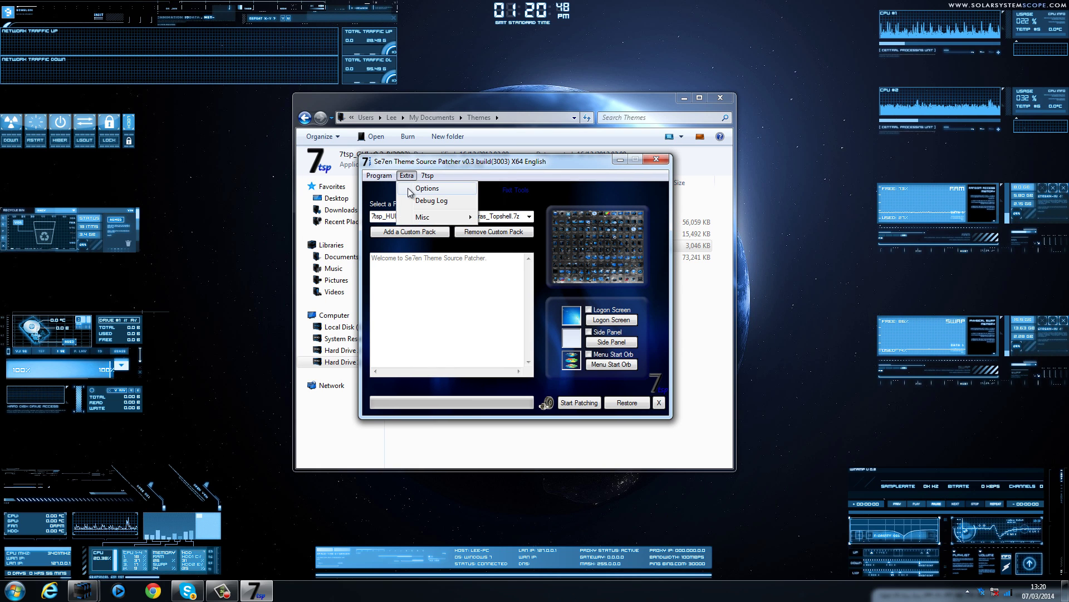
click(426, 187)
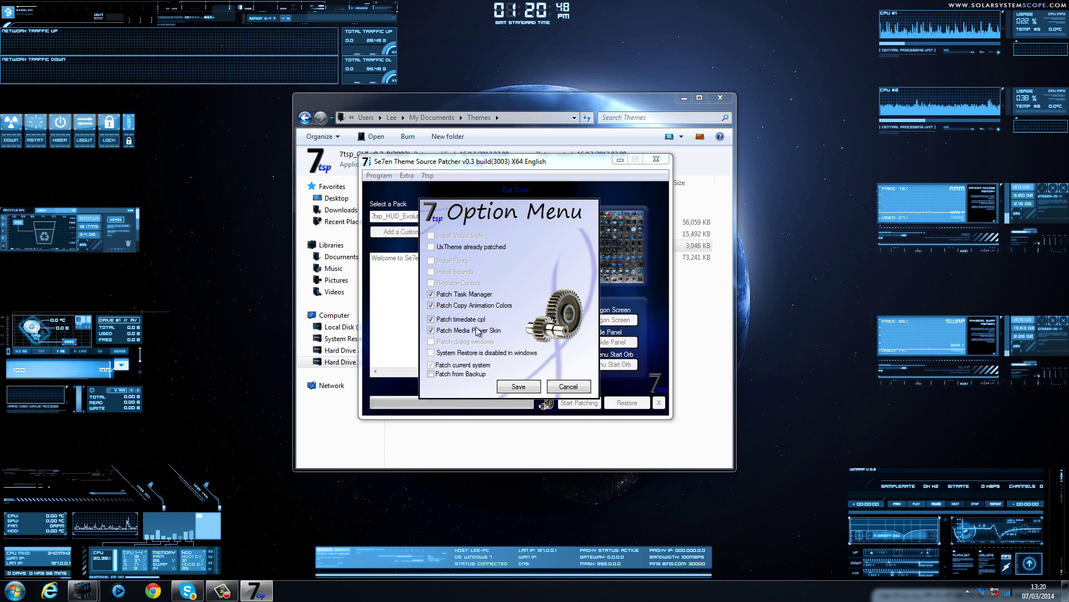
click(571, 387)
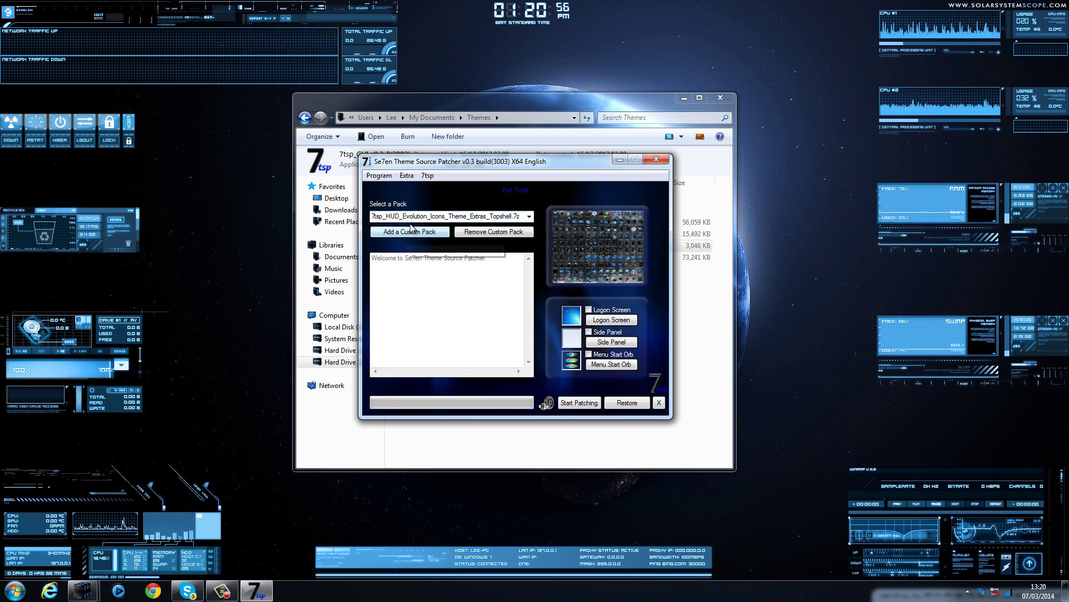
Add the HUD Evolution Bottomshell custom pack, overwriting the existing copy
click(393, 233)
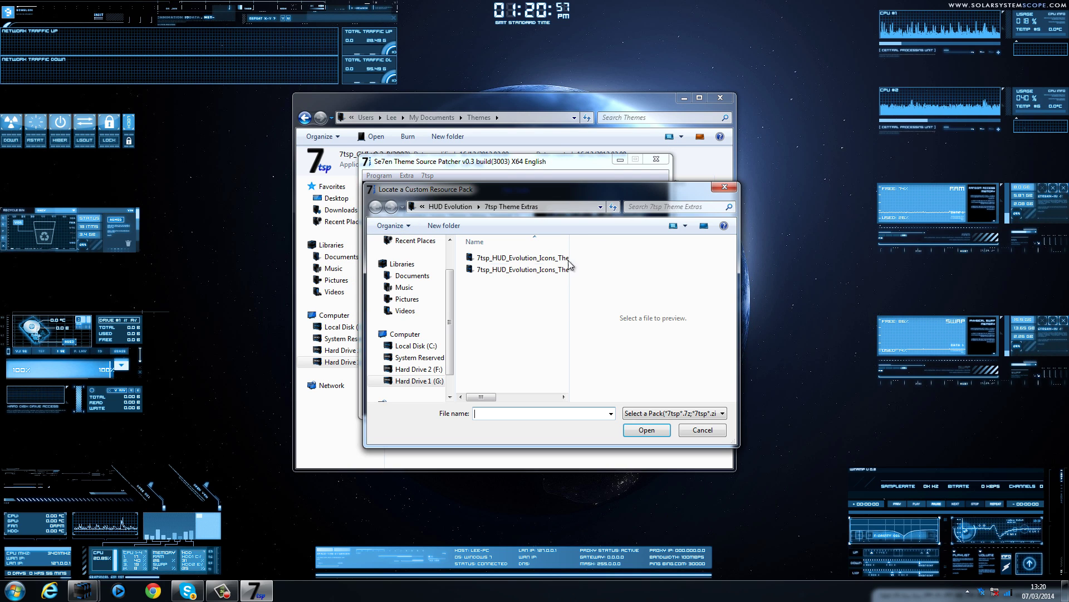
click(526, 258)
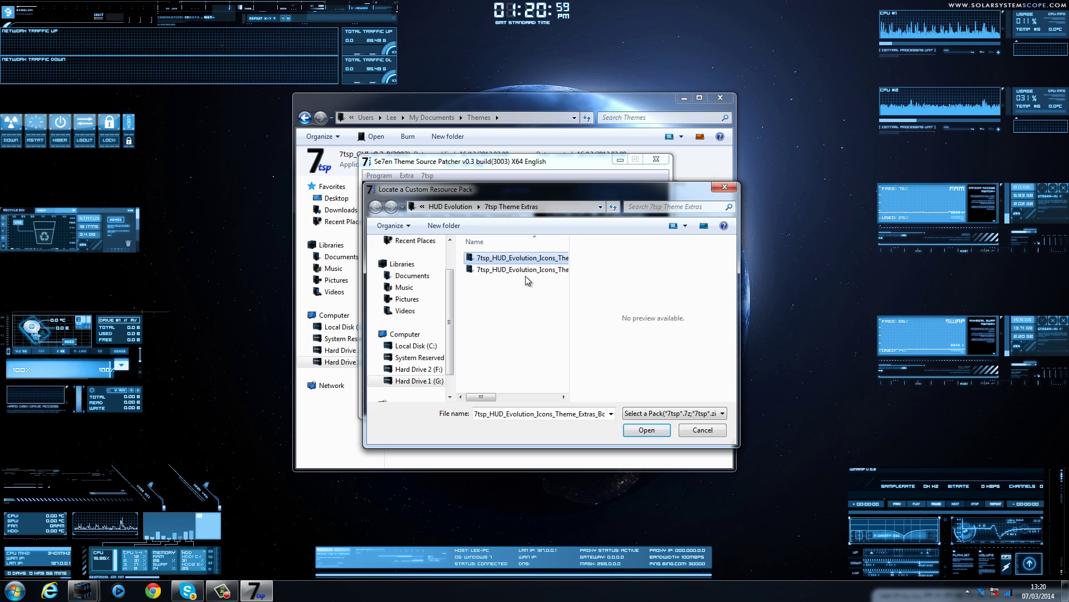
click(646, 433)
click(534, 340)
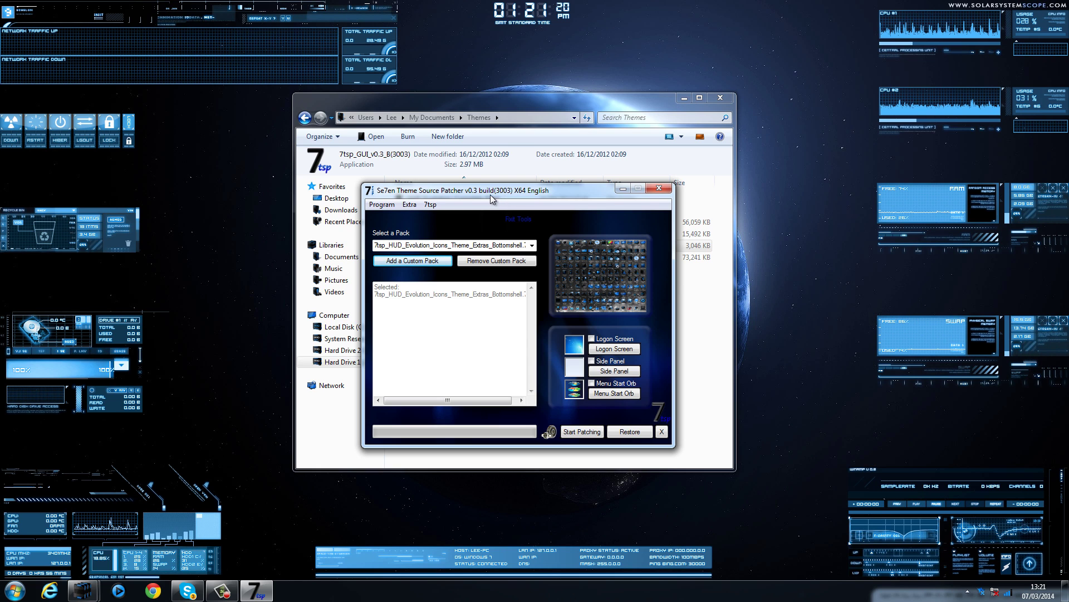
Re-add the 7tsp_HUD_Evolution_Icons_Theme_Extras_Topshell custom pack, confirming the overwrite
drag(489, 190, 454, 194)
click(426, 252)
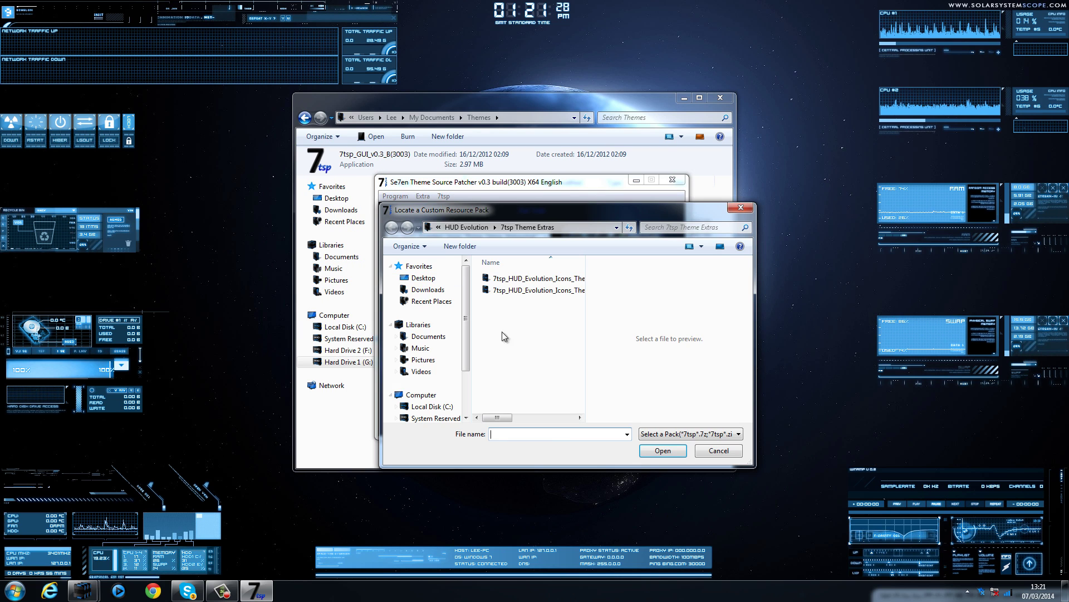
click(539, 289)
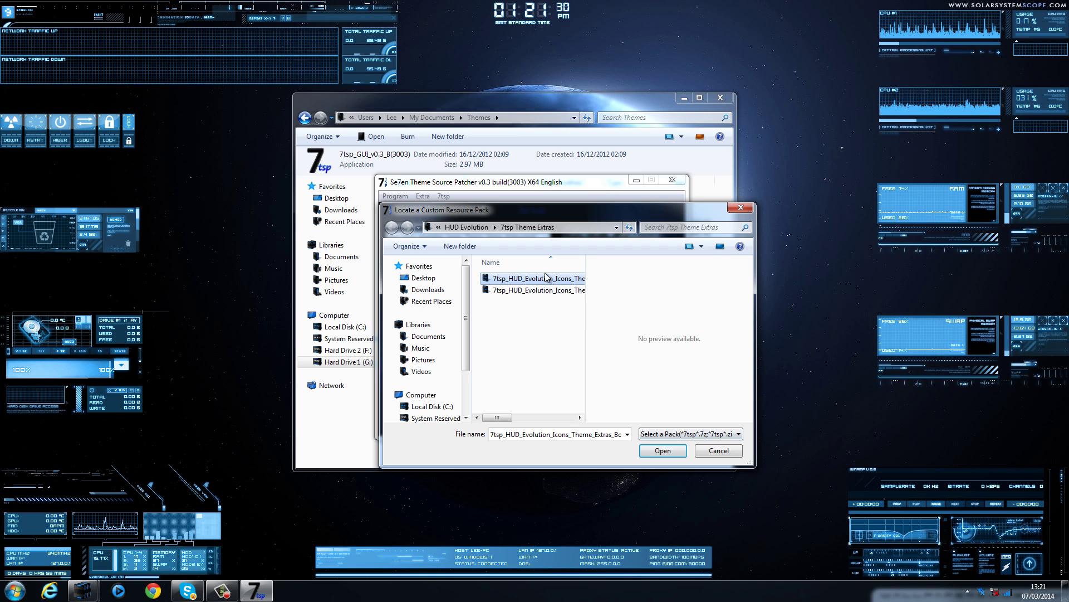
click(662, 450)
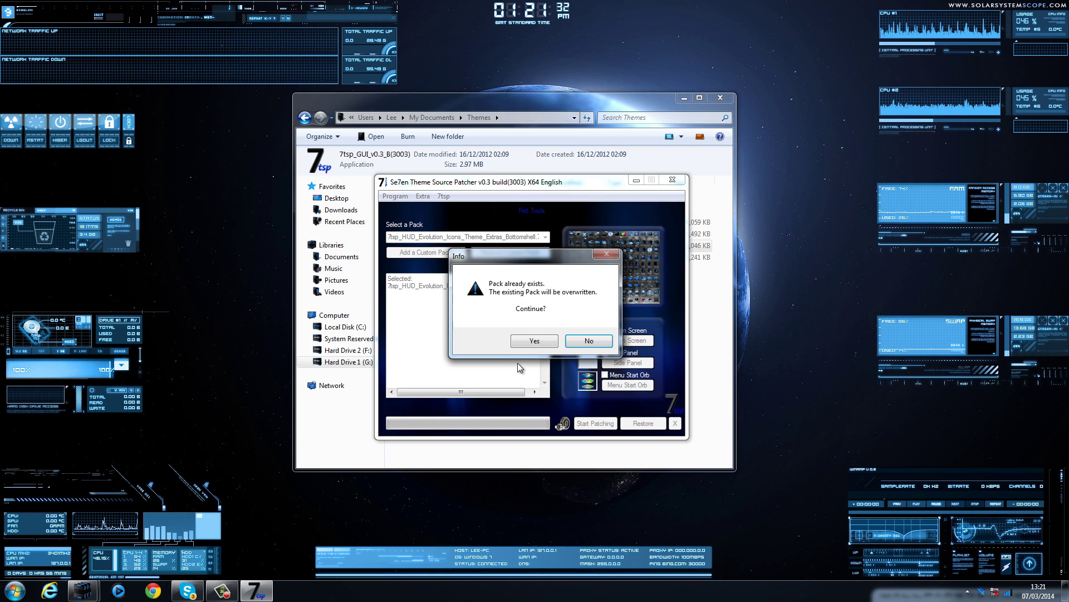
click(535, 341)
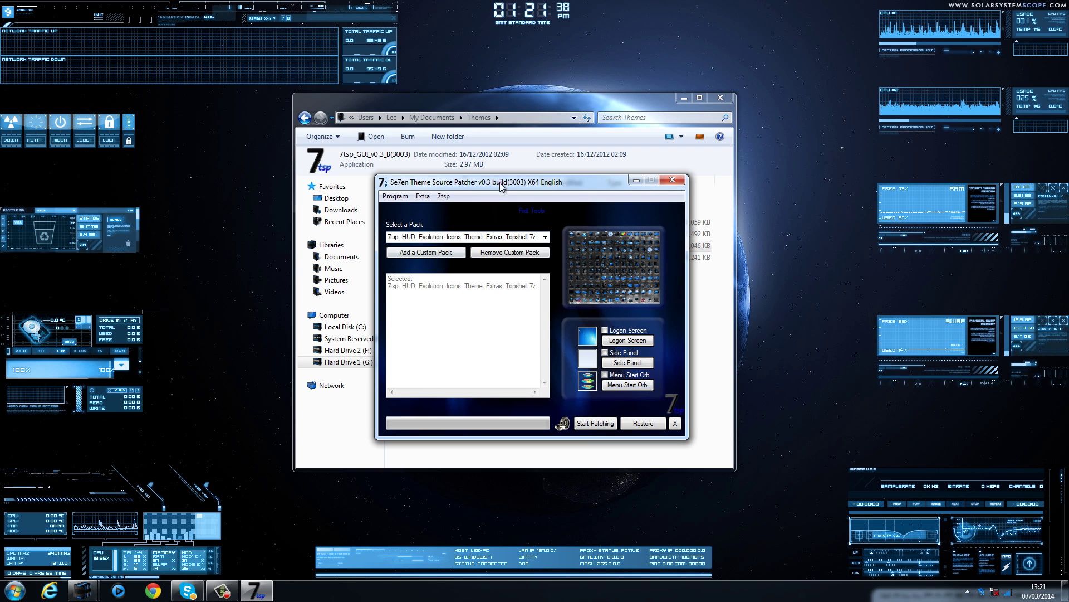
Close the theme patcher and reposition the Themes folder window
click(672, 180)
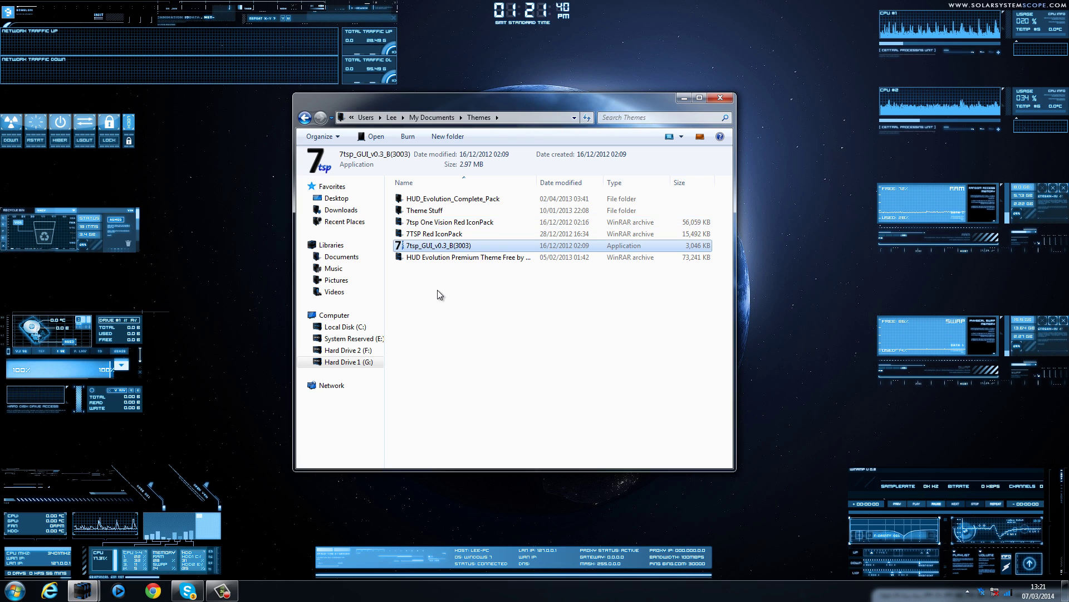
drag(447, 112, 398, 144)
click(15, 590)
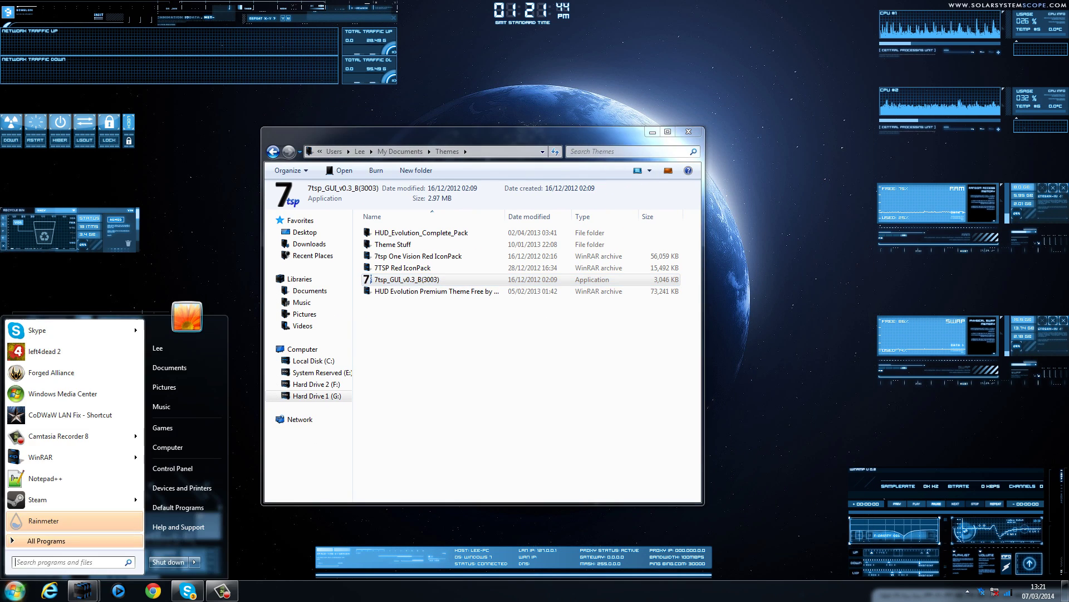
click(243, 450)
Open and close a Computer window, then open Rainmeter & Alienware WMP Skins in WinRAR
key(super+e)
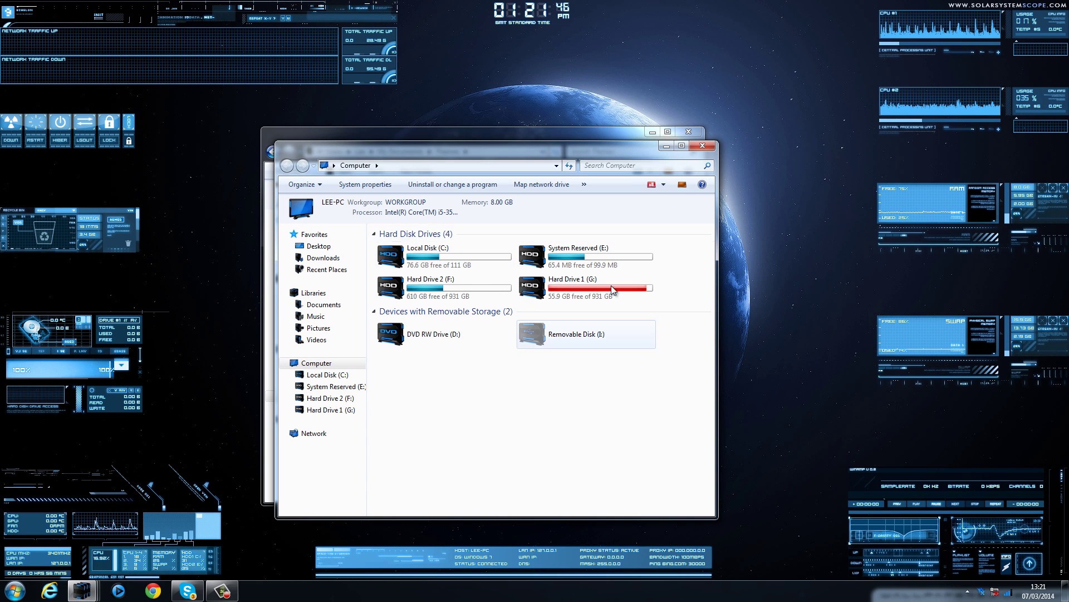
click(702, 145)
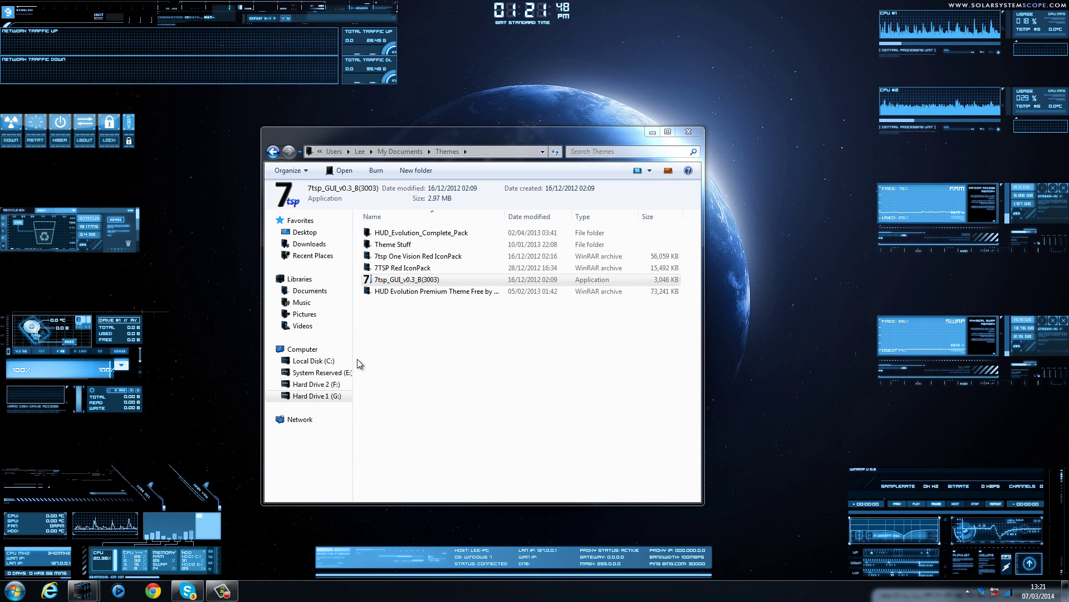
click(15, 590)
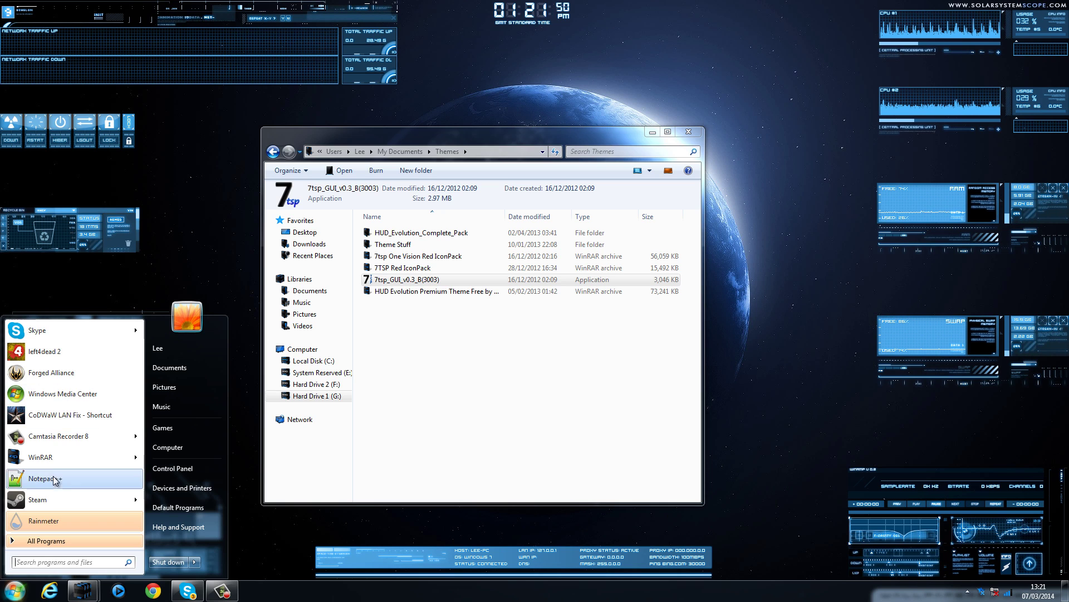
click(51, 460)
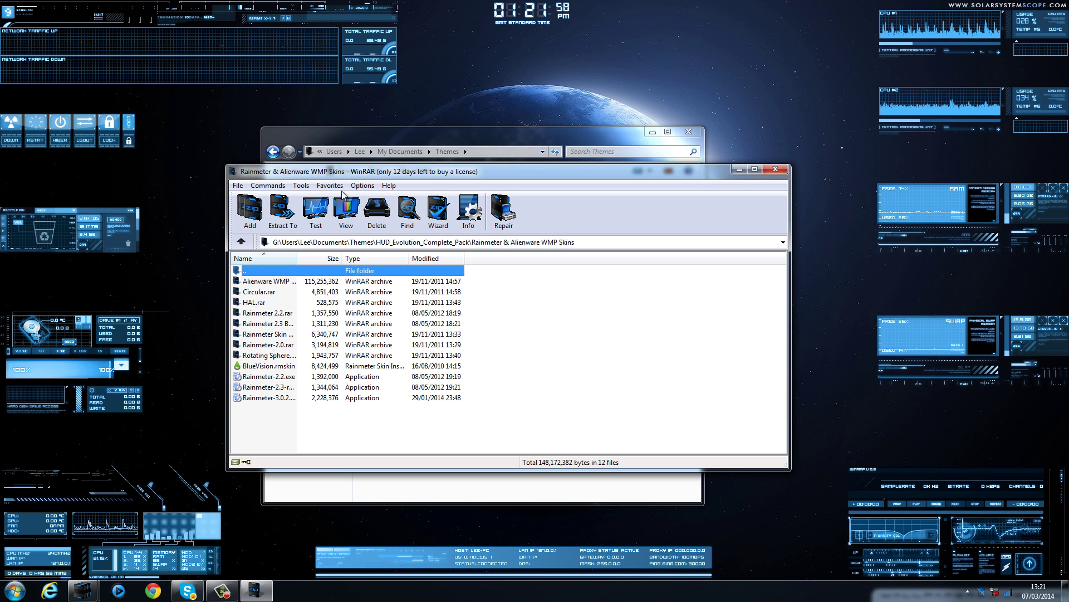
Add a WinRAR theme, browsing to HUD Evolution > Other Extras > HUD Evolution WinRAR
click(361, 187)
mouse_move(423, 251)
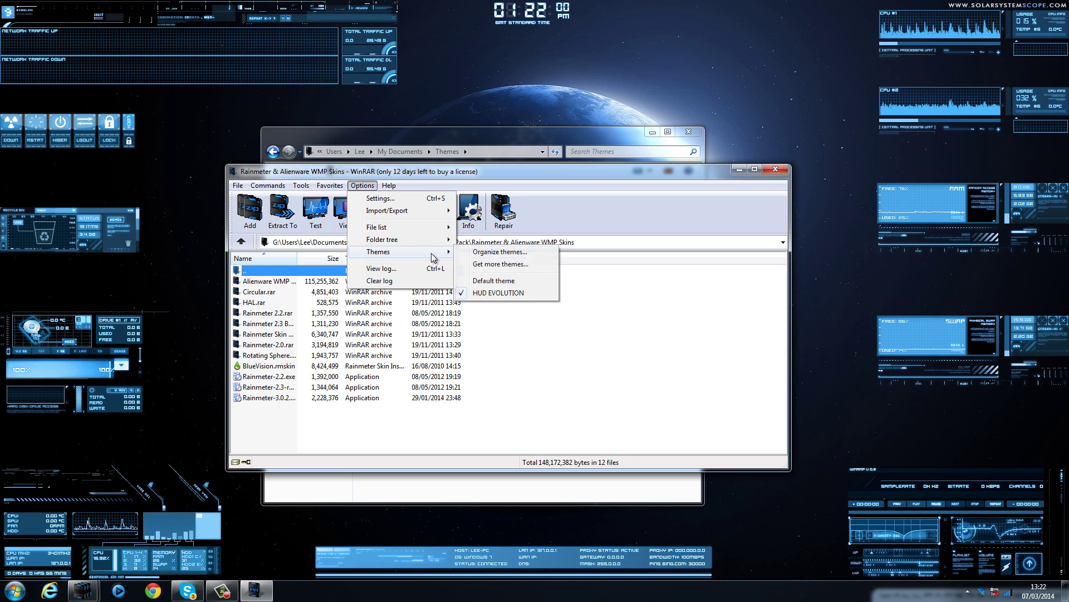
click(494, 251)
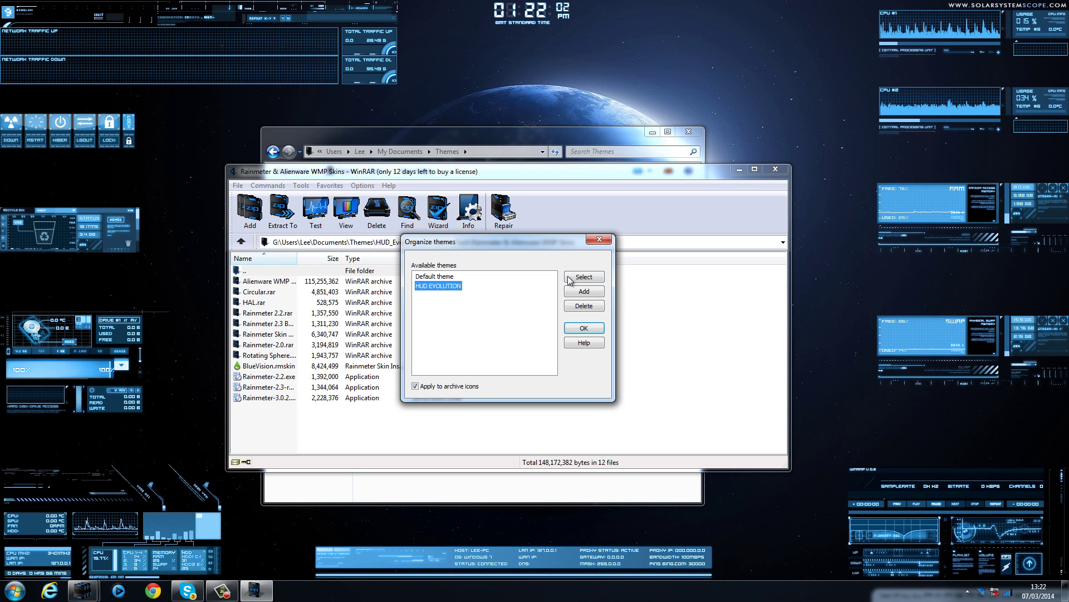
click(584, 291)
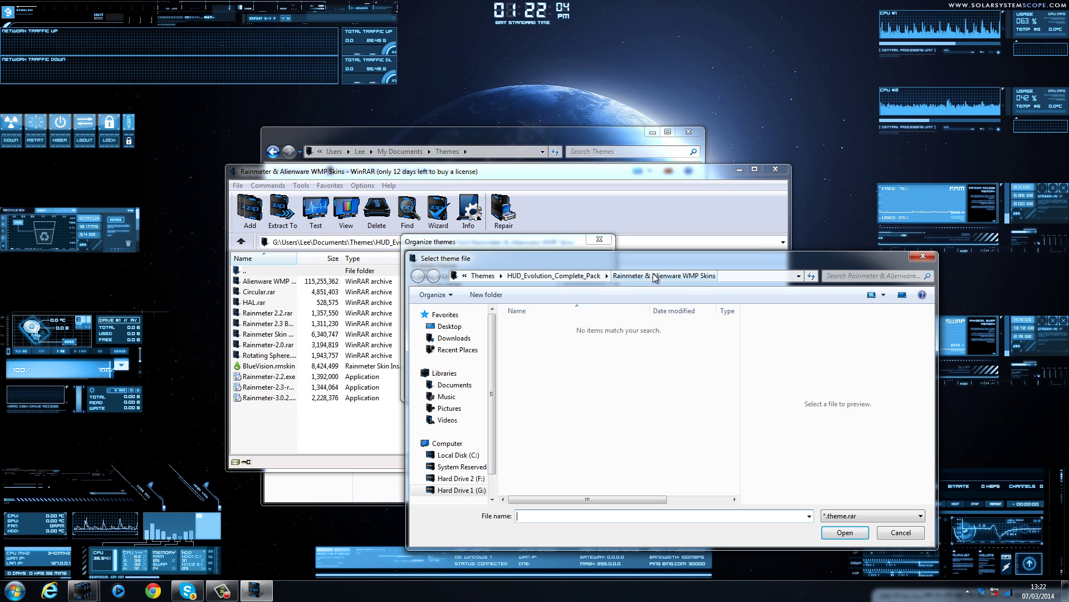
click(583, 279)
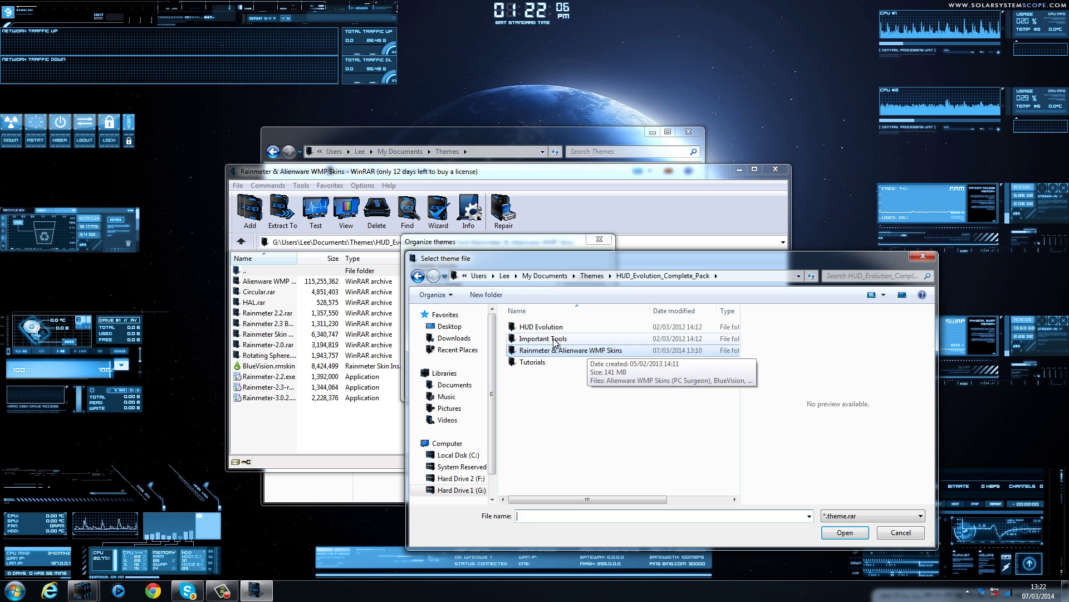
double_click(563, 327)
double_click(568, 341)
click(582, 355)
click(840, 526)
Install HUD Evolution Winrar.Theme and make HUD EVOLUTION the active WinRAR theme
click(614, 327)
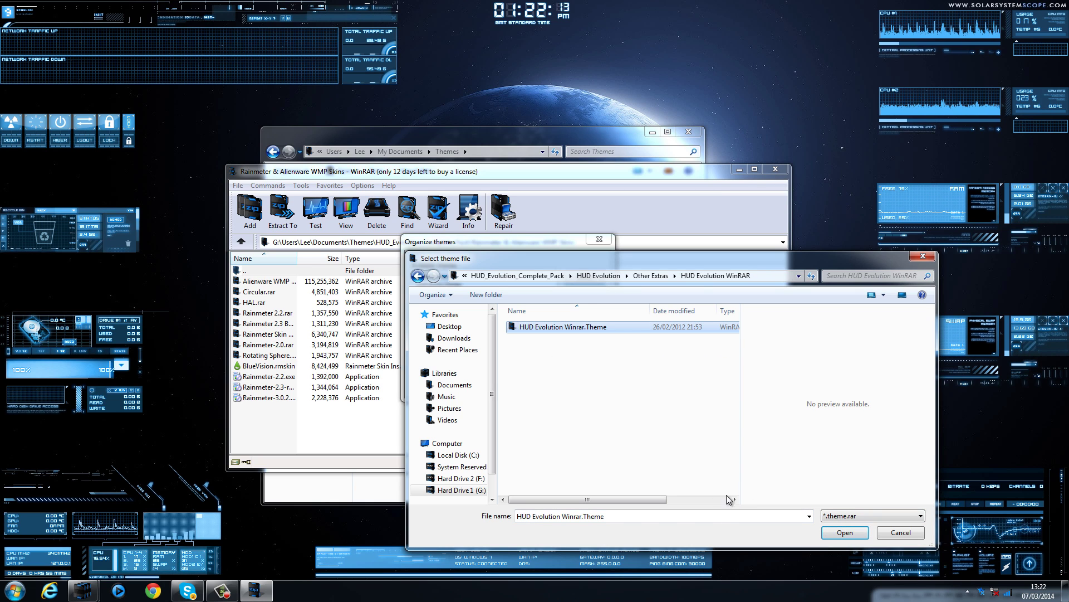
click(857, 538)
click(570, 330)
key(Return)
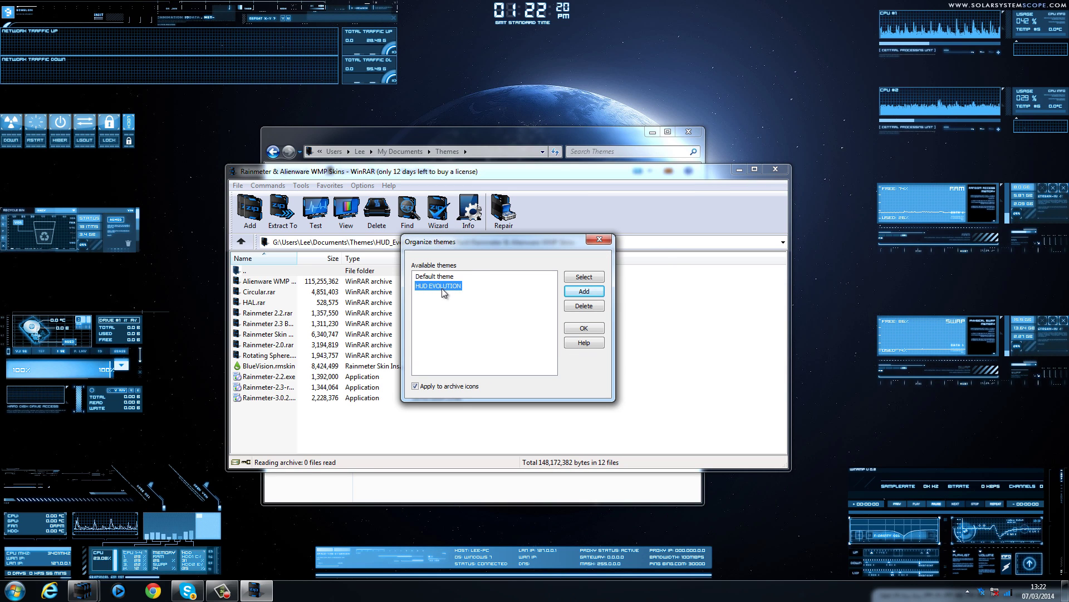
click(579, 278)
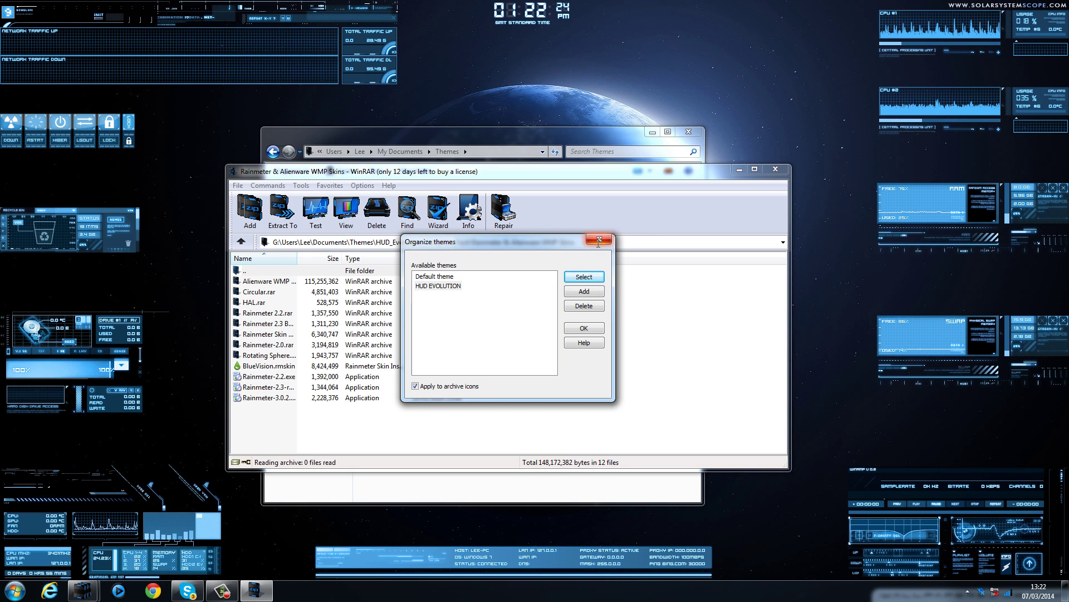
click(599, 239)
Close WinRAR and the Themes folder, check network status, and launch Chrome
click(775, 168)
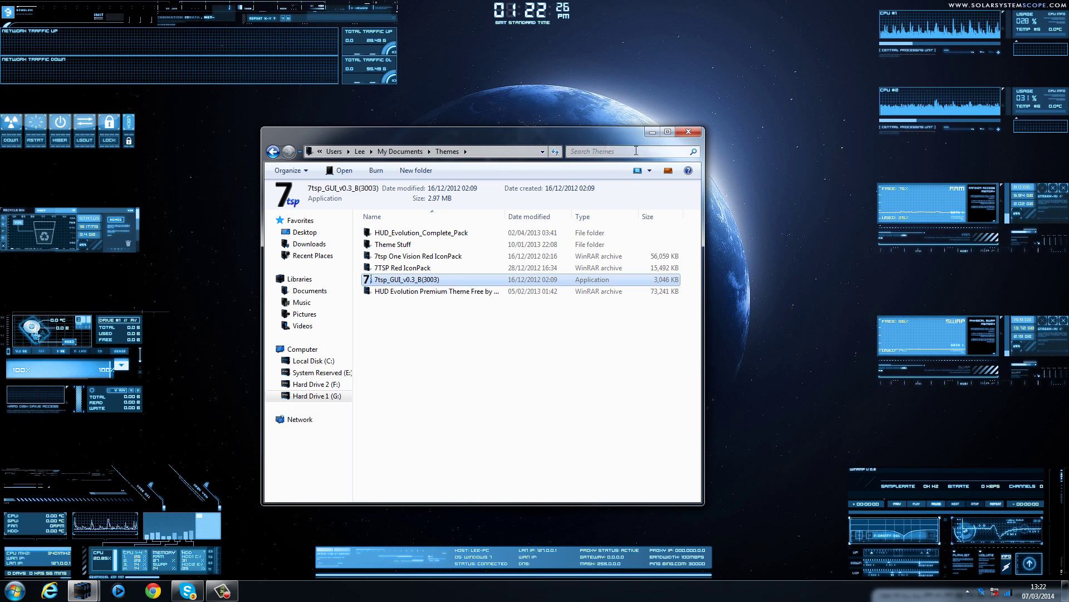
click(689, 131)
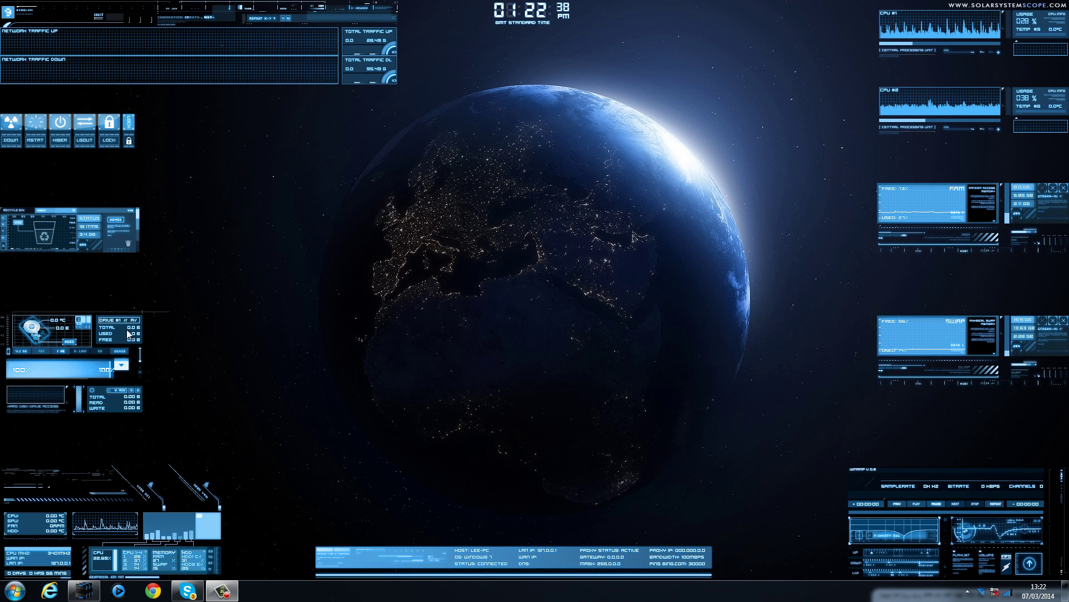
click(995, 593)
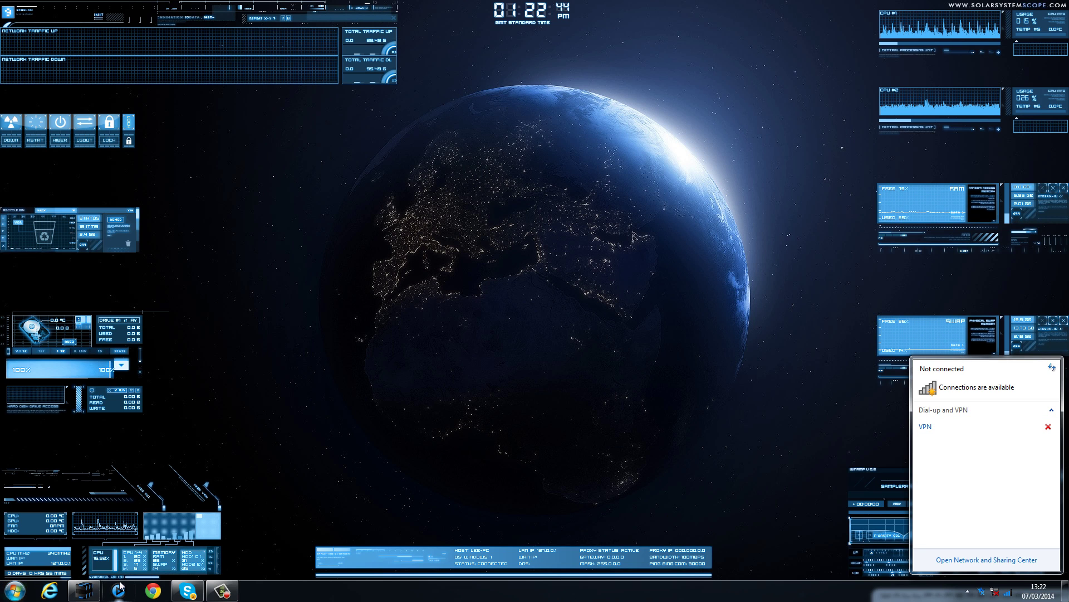
click(153, 591)
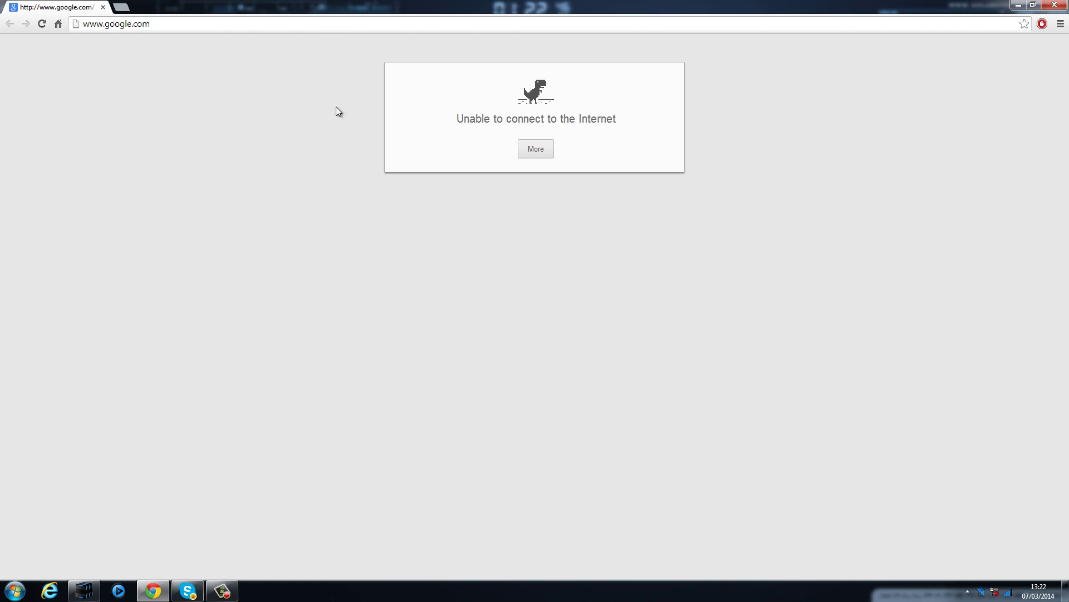
Close the Chrome window showing the connection error
key(alt+F4)
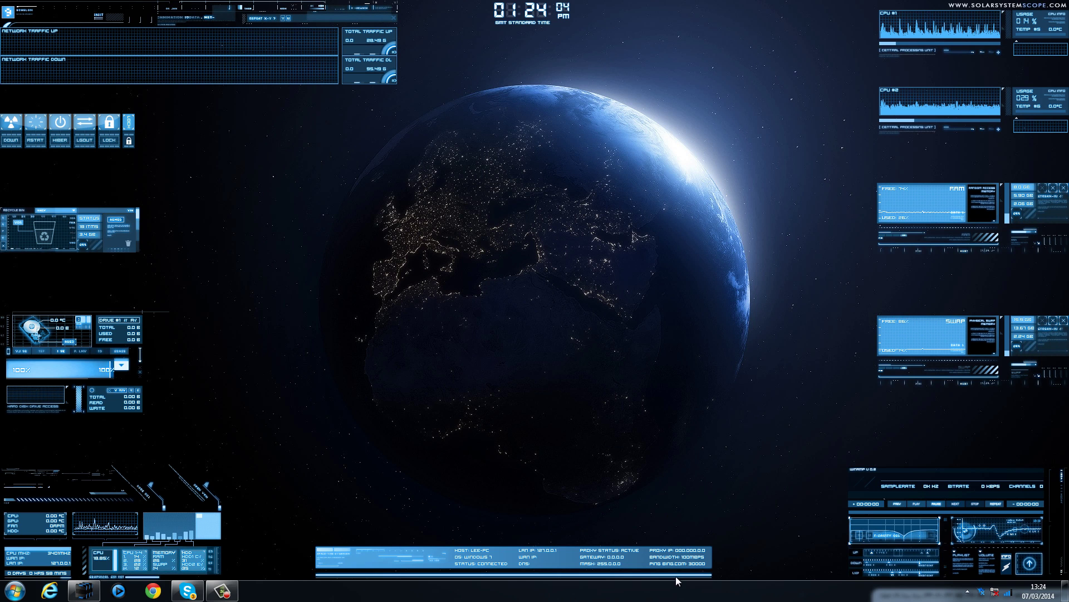
Open Programs and Features from the Start menu's Control Panel
click(15, 589)
click(219, 447)
click(377, 220)
Uninstall Rainmeter and close Programs and Features
click(179, 415)
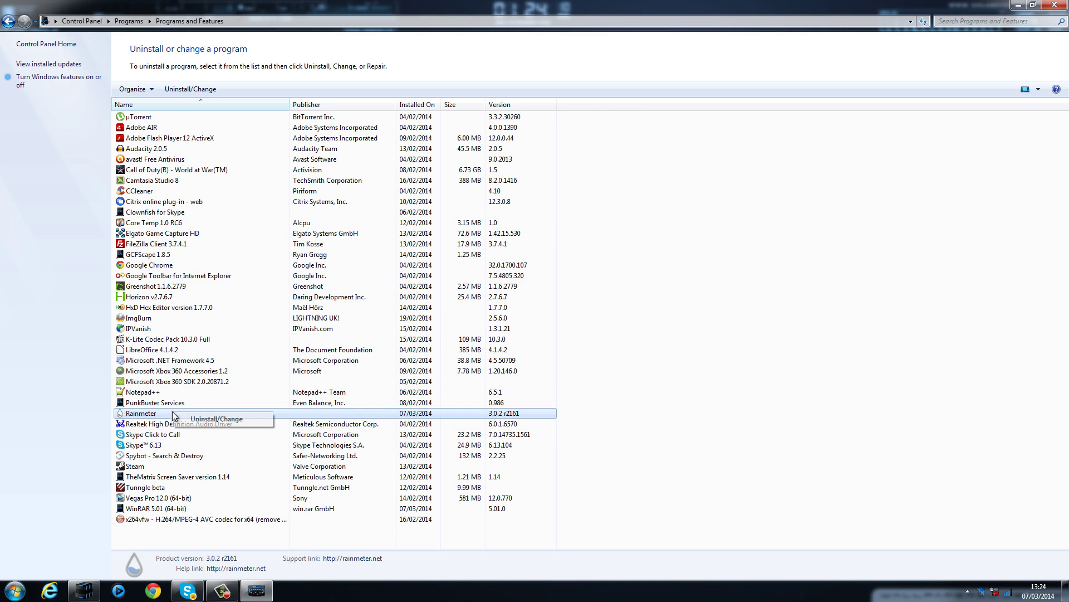
click(216, 419)
click(589, 384)
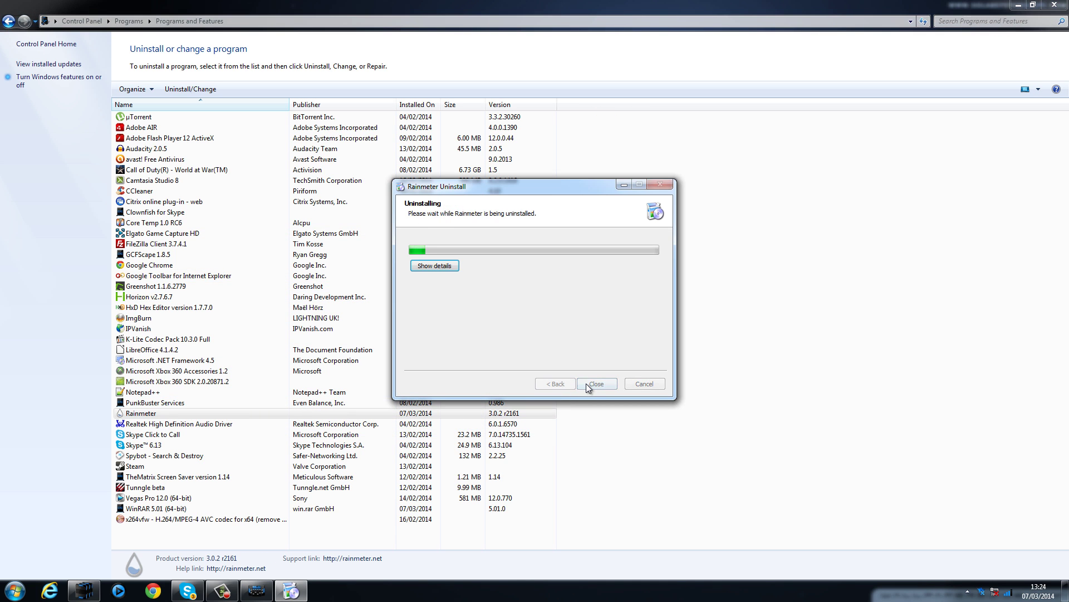
click(597, 385)
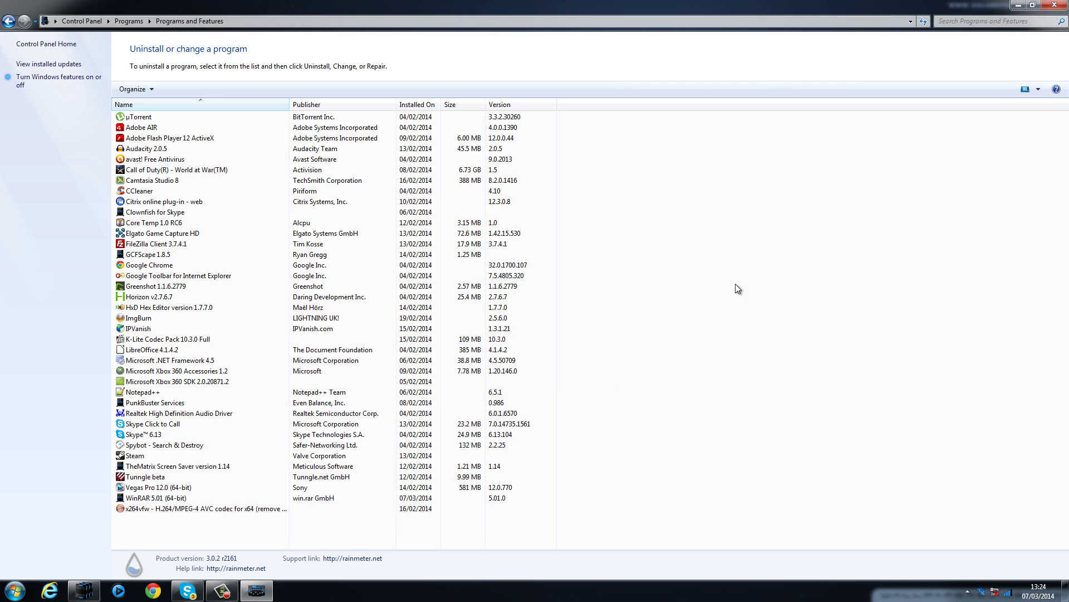
key(alt+F4)
Bring back the Rainmeter & Alienware WMP Skins folder window and shrink it from full screen
key(super)
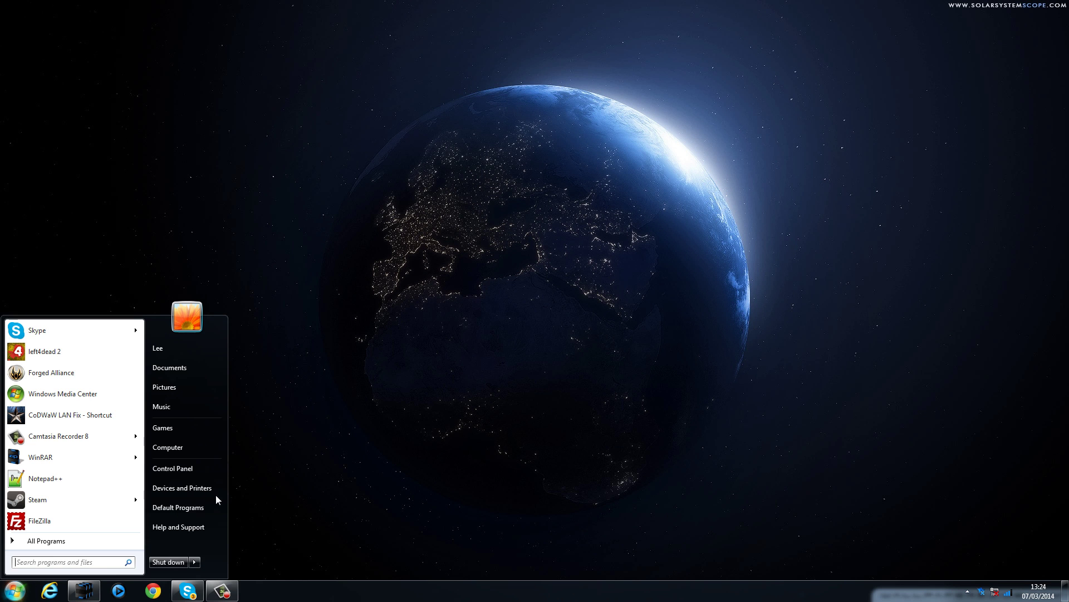
click(92, 590)
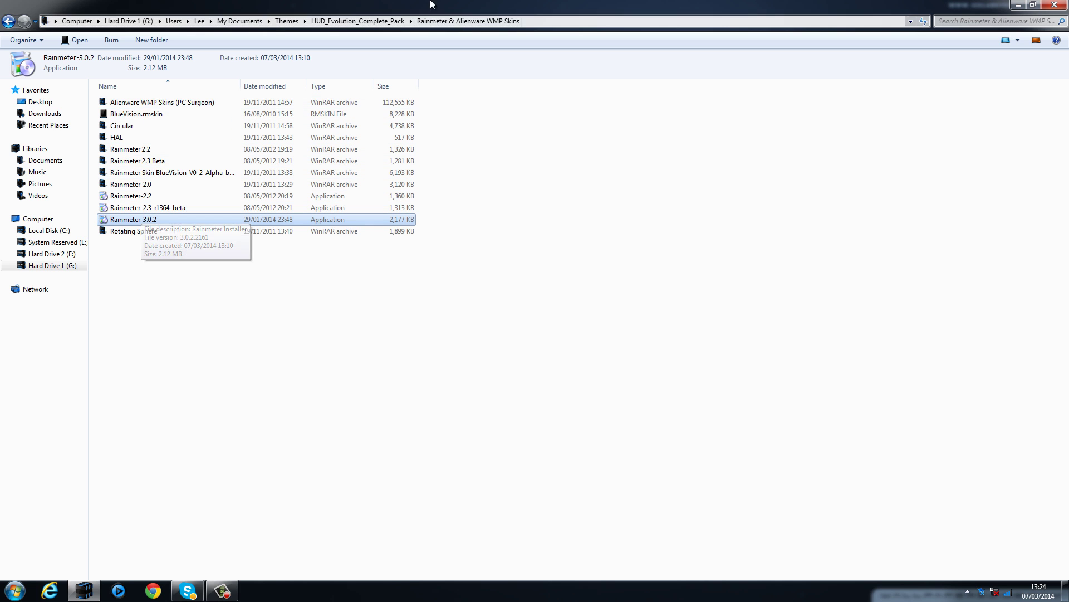
drag(613, 5, 446, 134)
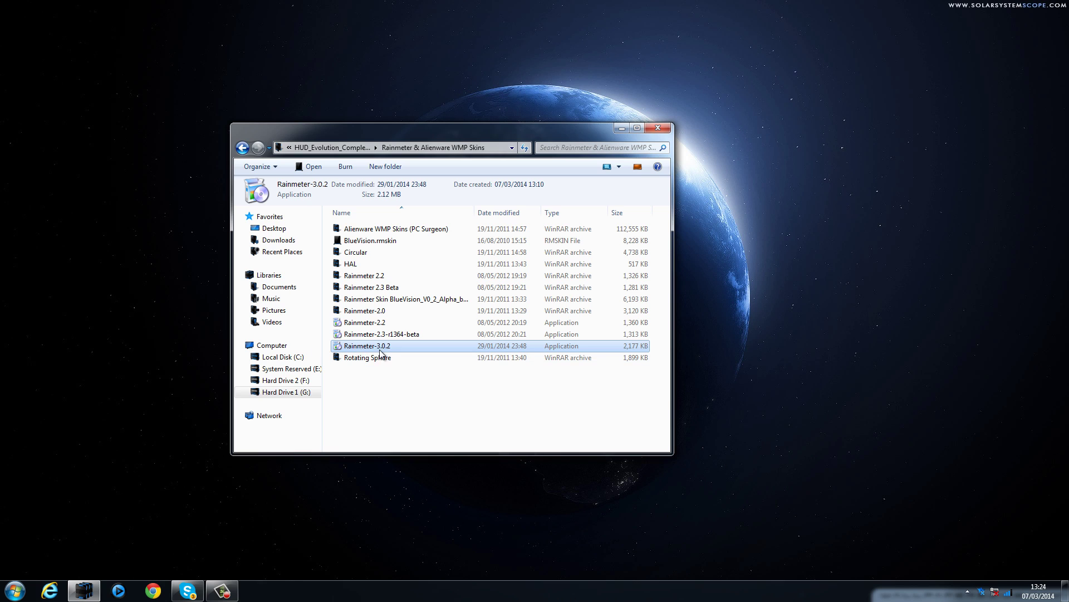
Launch the Rainmeter-3.0.2 installer, accepting English and the standard installation
mouse_move(385, 351)
double_click(389, 346)
click(565, 305)
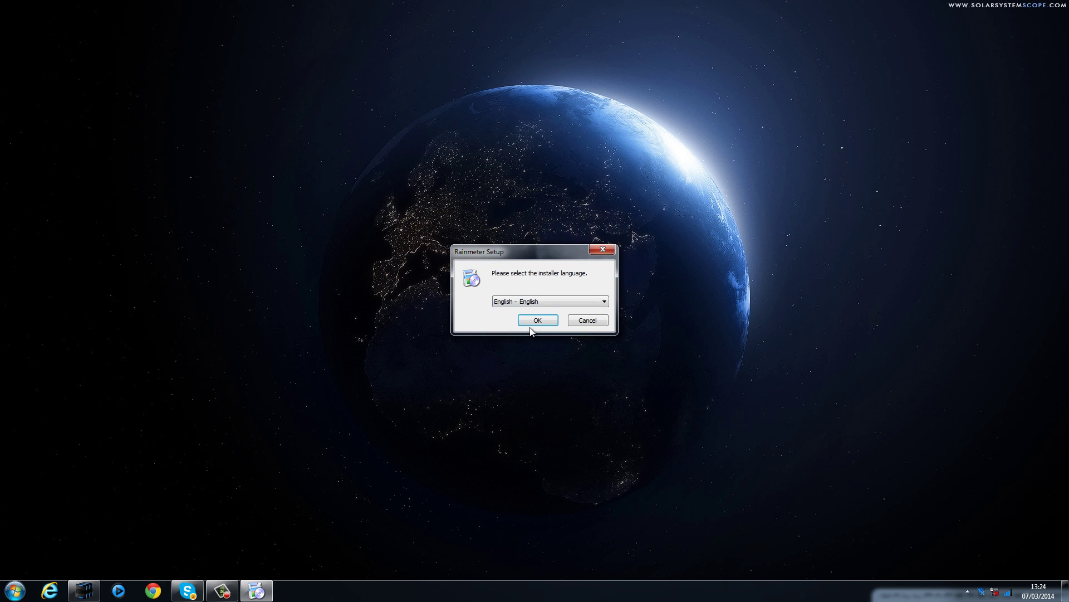
click(537, 321)
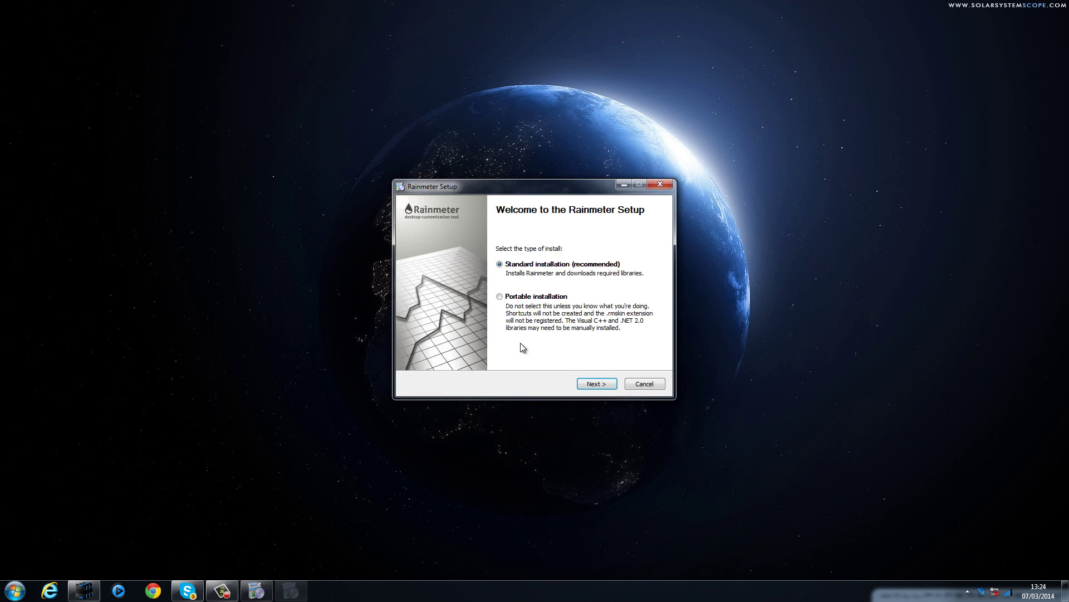
click(594, 384)
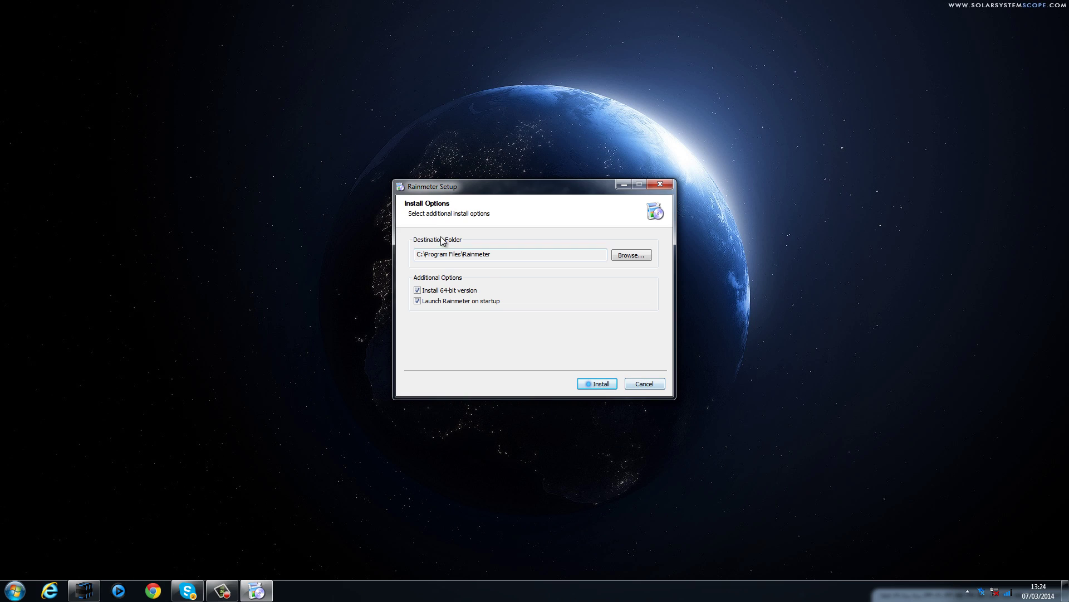
Install the 64-bit version of Rainmeter and finish setup to launch it
drag(472, 190, 418, 192)
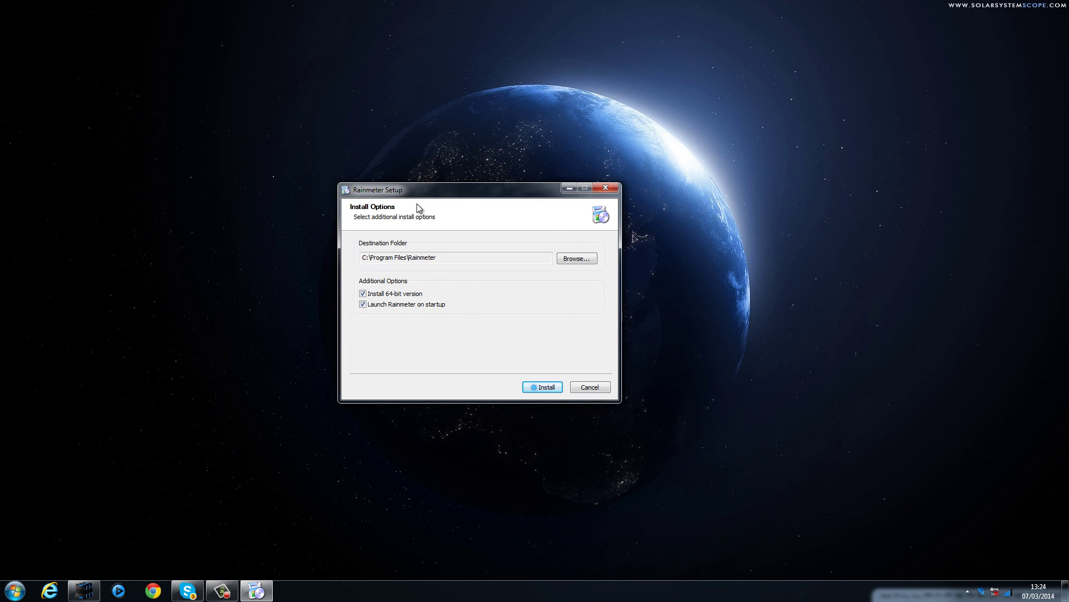
drag(411, 198, 434, 197)
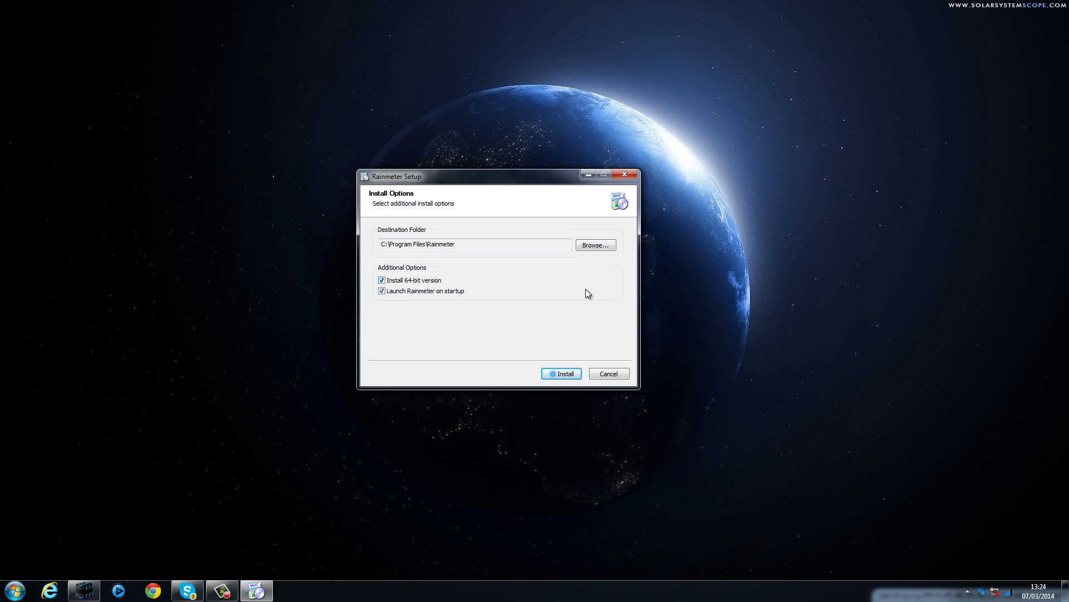
click(405, 281)
click(565, 374)
click(565, 374)
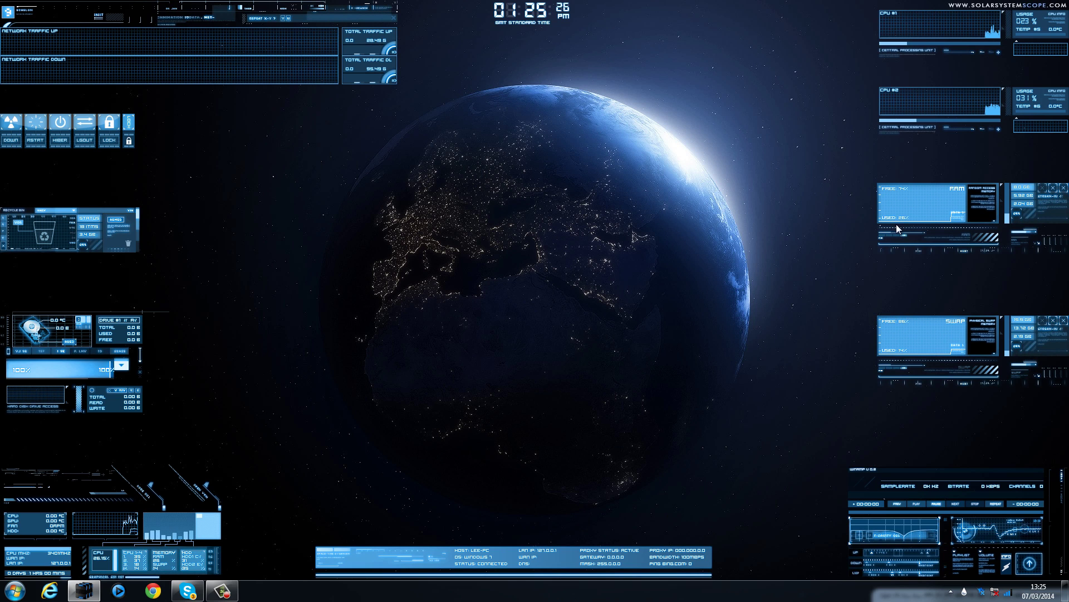
Open the RAM gadget's options menu, then dismiss it
right_click(1024, 217)
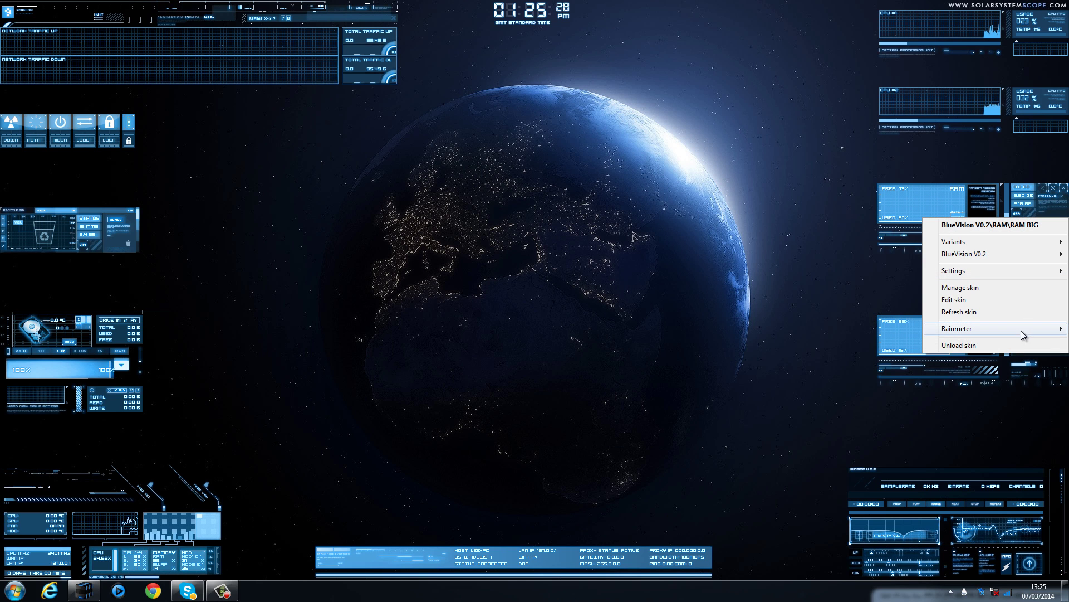
click(535, 322)
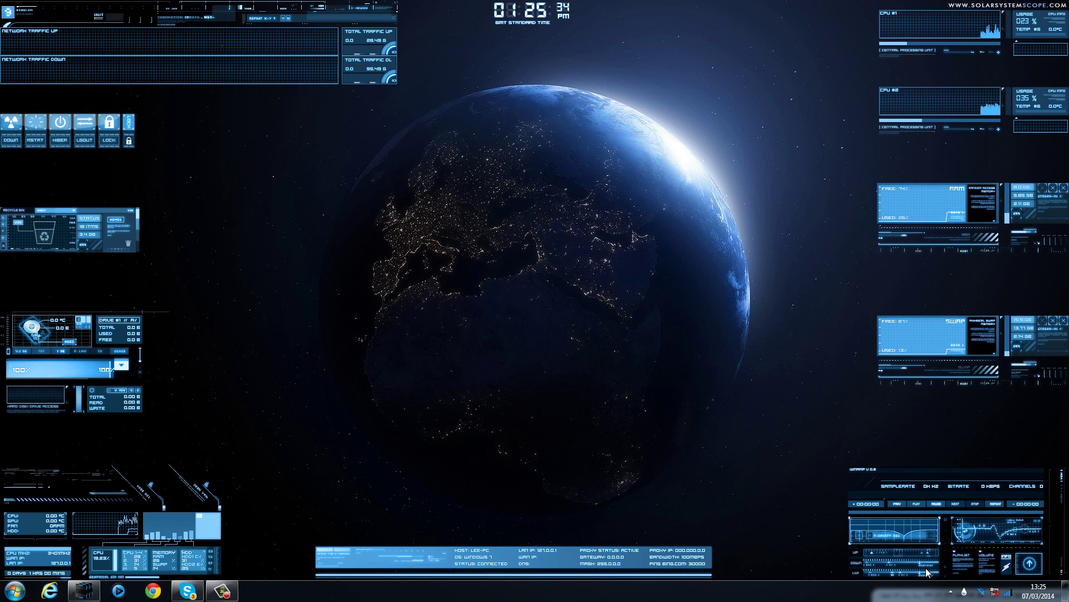
Reopen the skins folder and install the BlueVision skin package through the Rainmeter Skin Installer
click(83, 590)
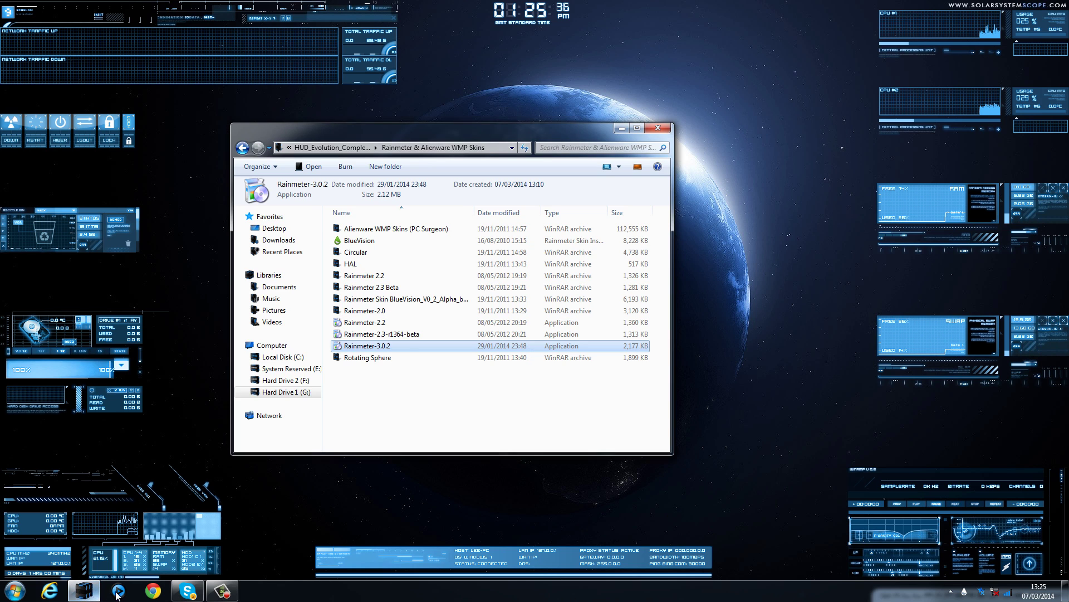
click(370, 241)
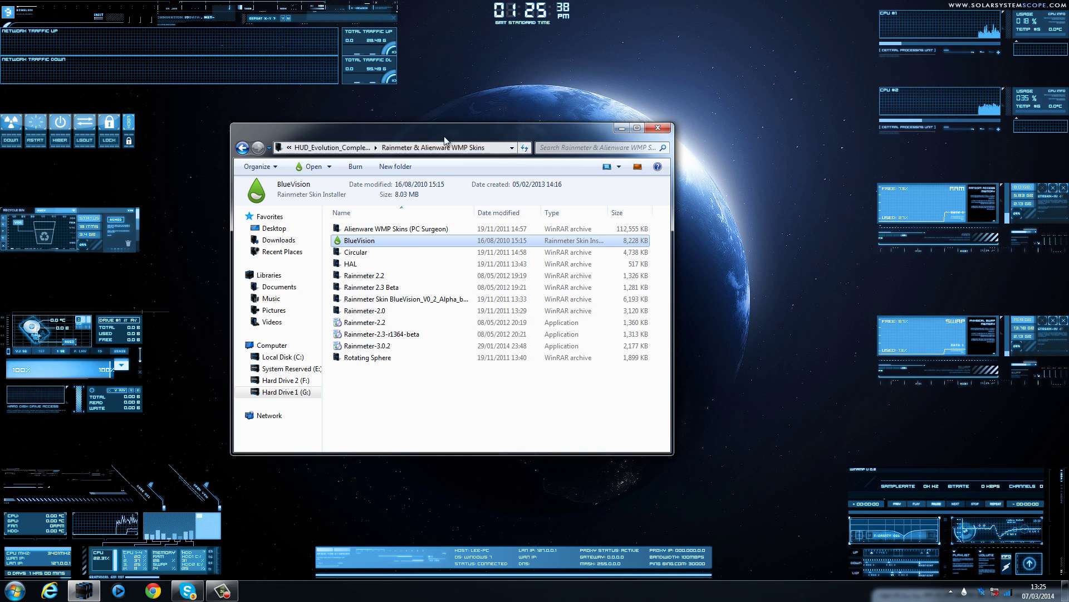
drag(448, 126, 489, 154)
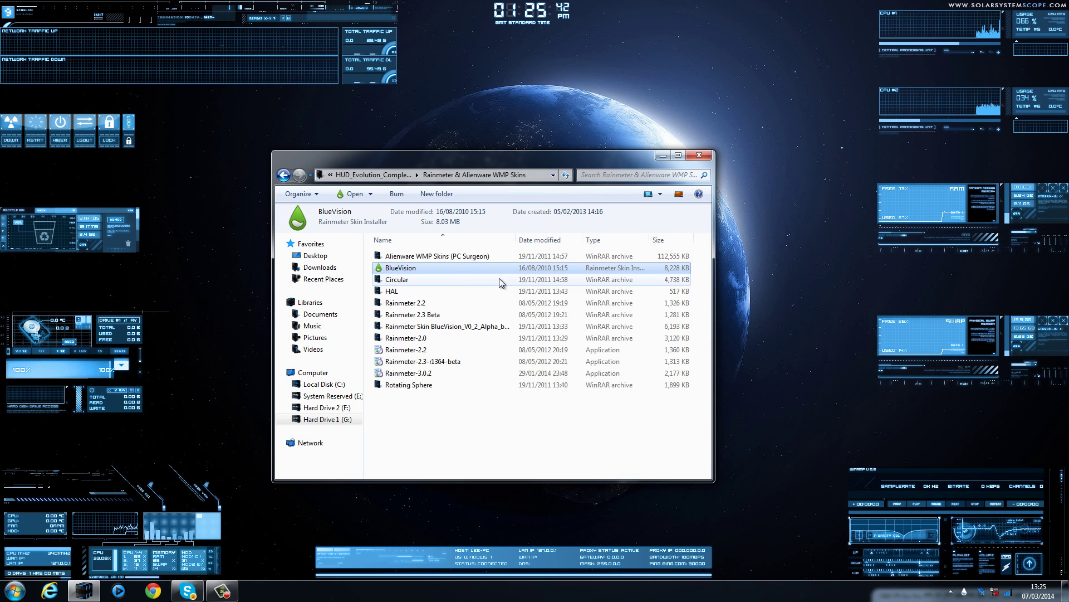
double_click(415, 269)
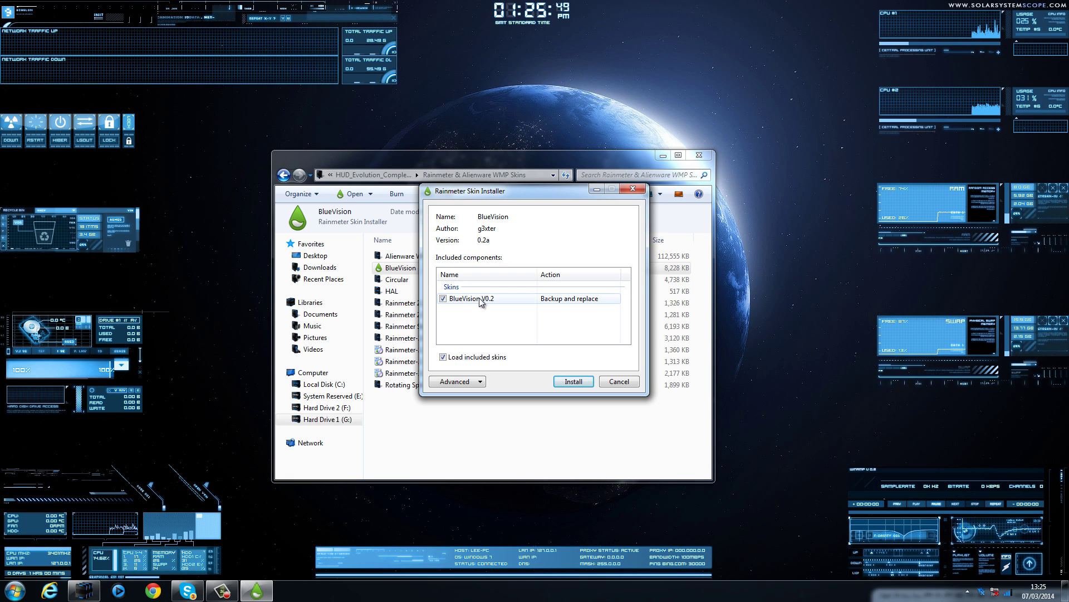
click(575, 383)
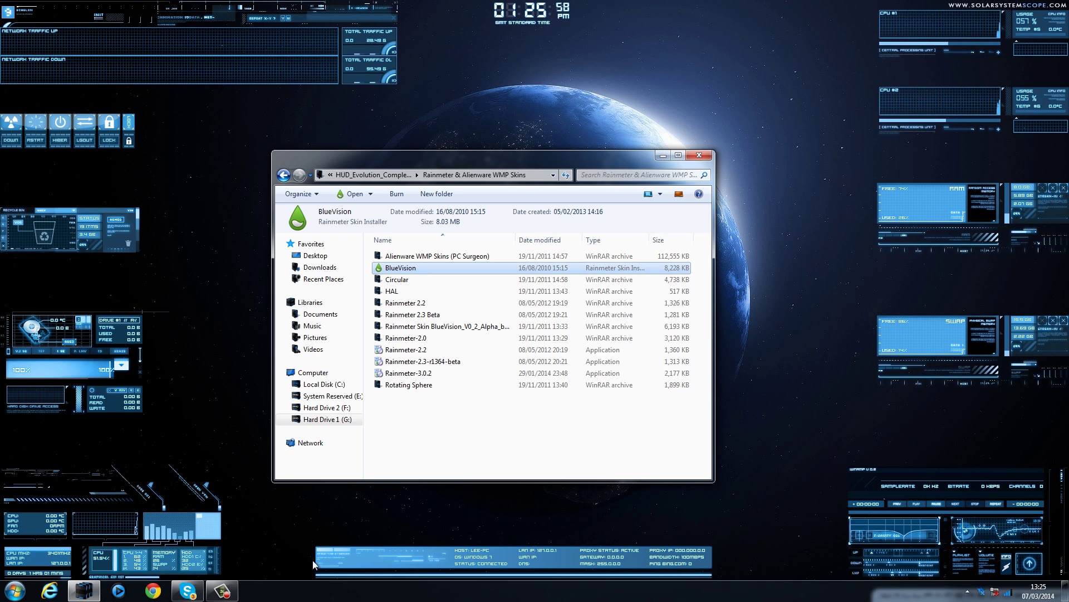
Close the folder window and browse the tray Rainmeter menu to Skins > BlueVision V0.2 > !LAUNCHER
click(699, 155)
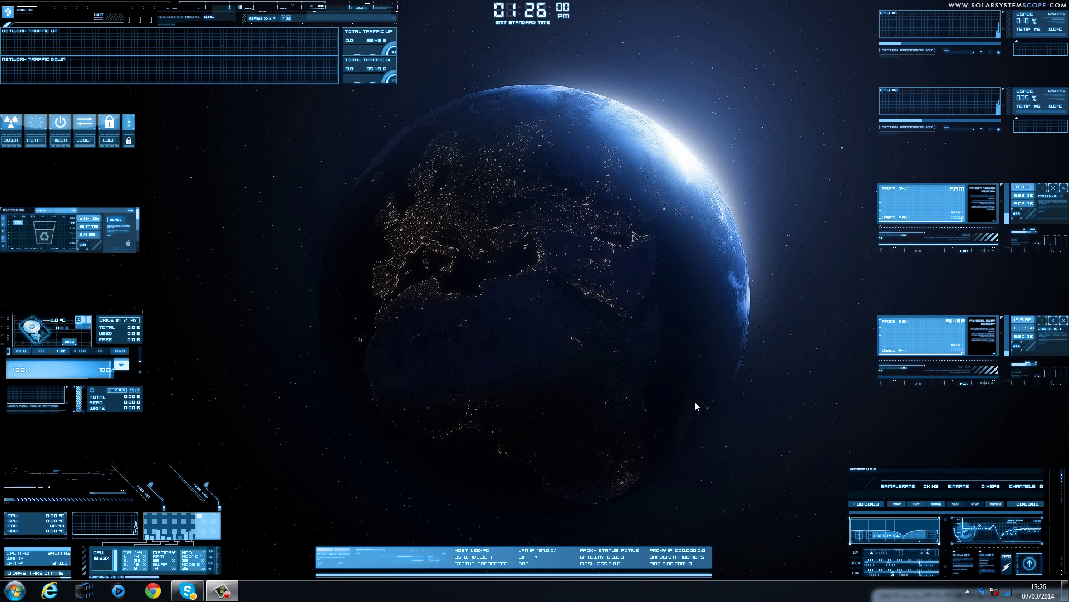
click(966, 592)
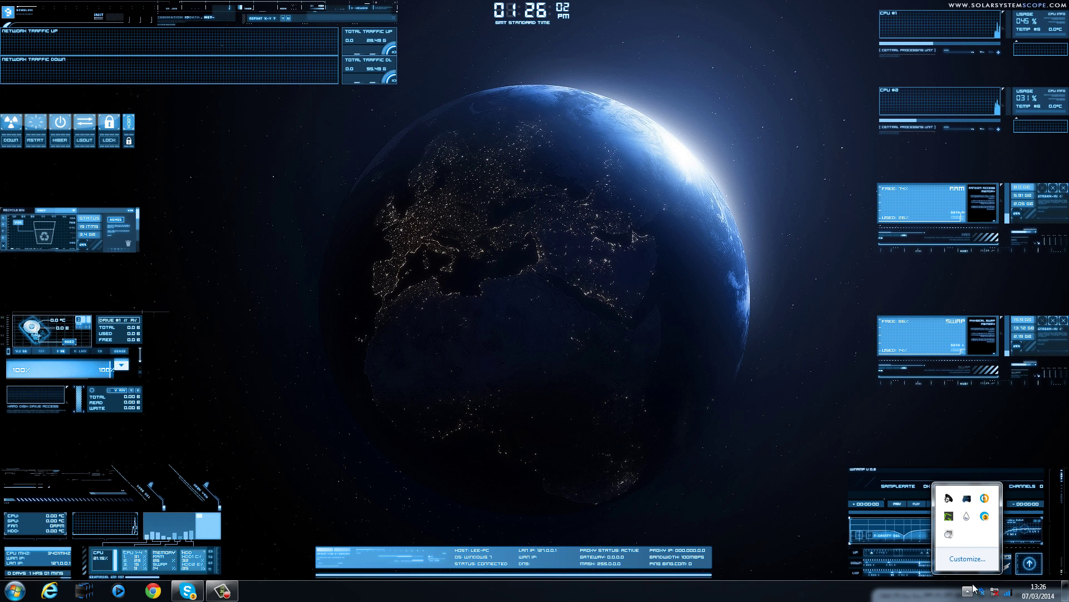
right_click(967, 517)
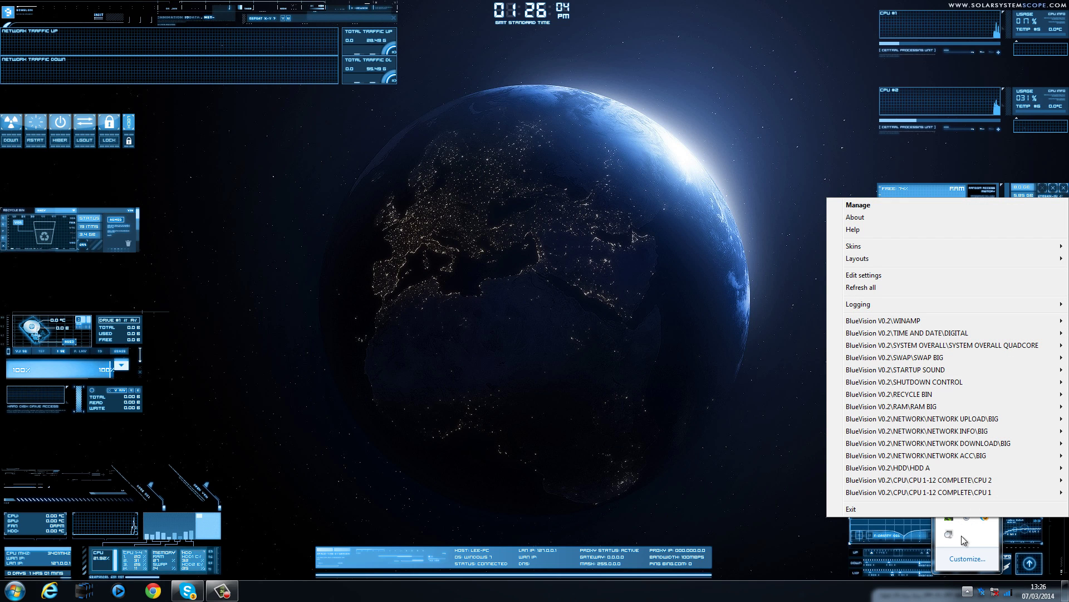
right_click(972, 525)
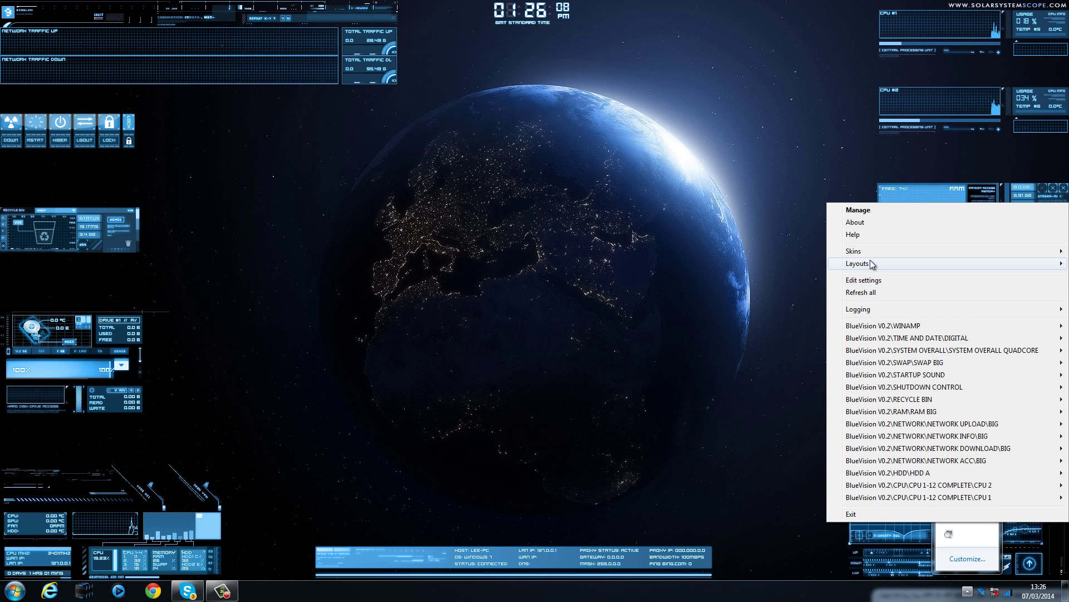
mouse_move(873, 253)
mouse_move(814, 251)
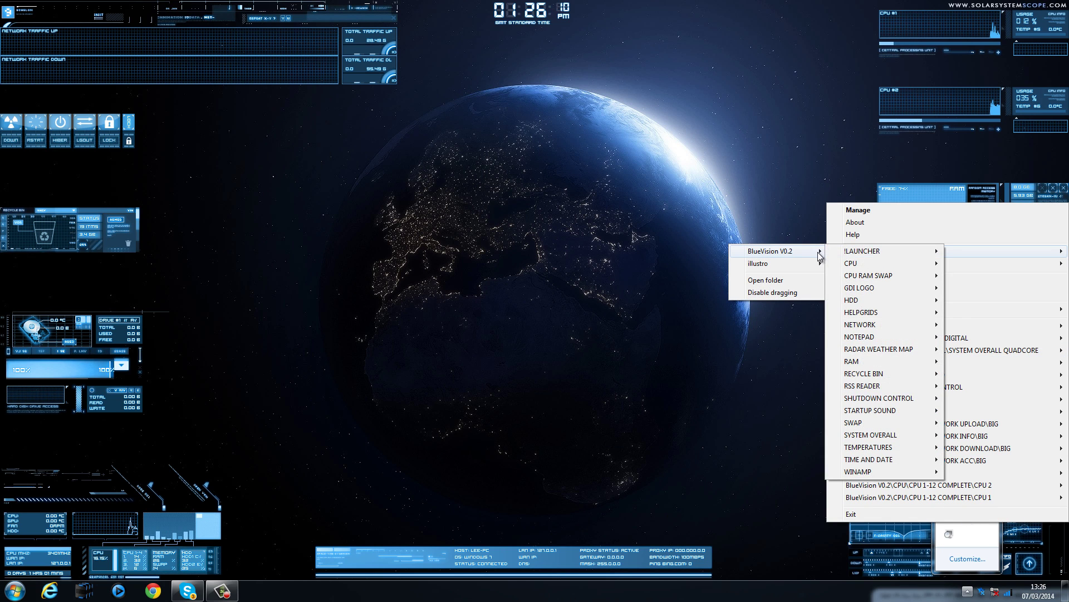
mouse_move(936, 253)
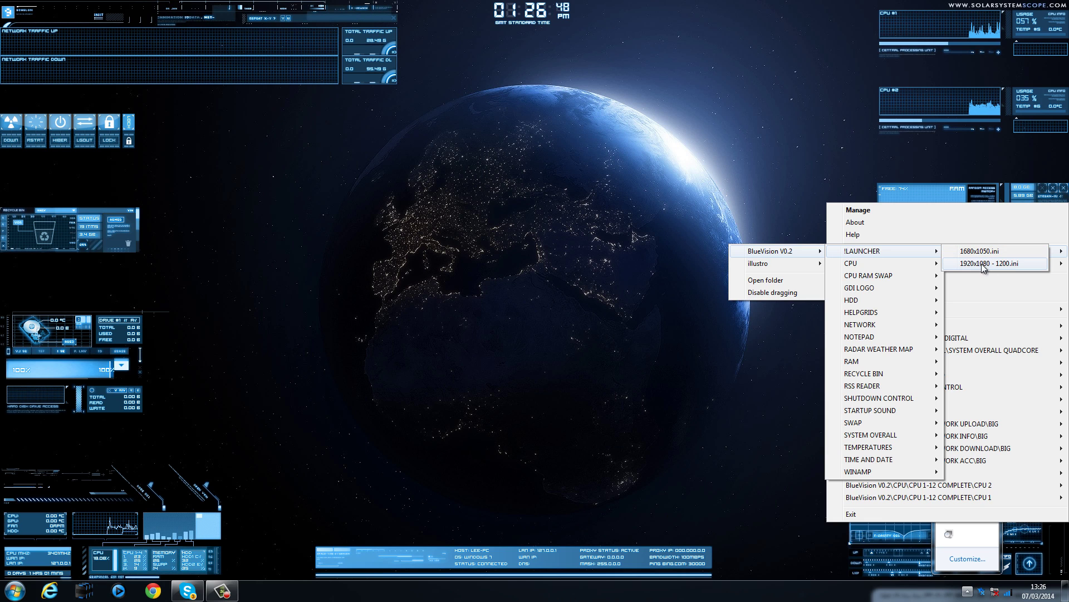
Close the Rainmeter menu and nudge the network download widget slightly lower
click(586, 310)
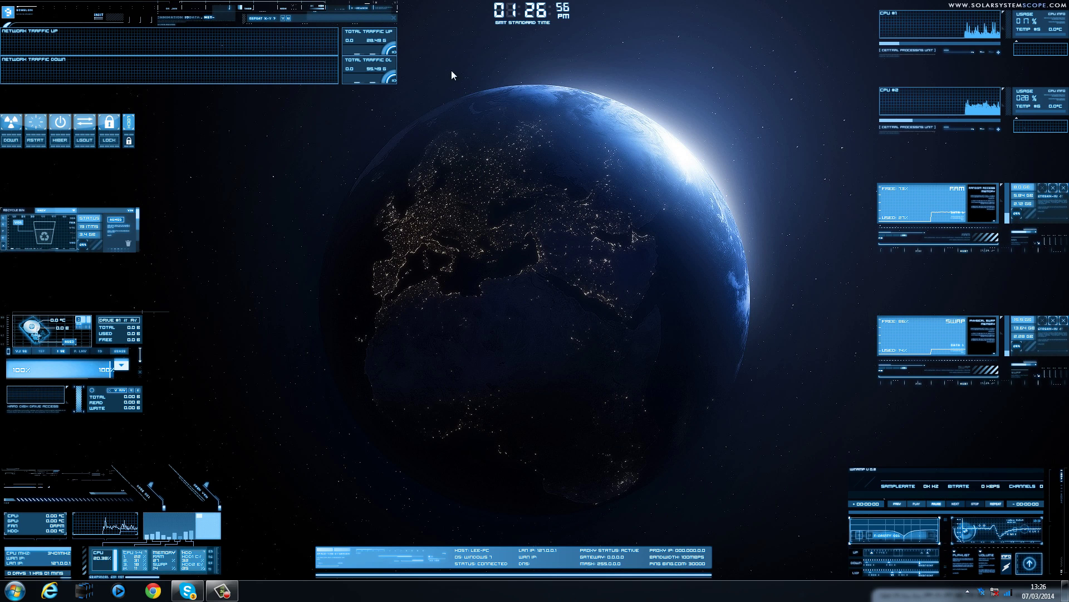
mouse_move(355, 60)
mouse_down()
mouse_move(554, 185)
mouse_move(802, 138)
mouse_move(806, 297)
mouse_move(773, 454)
mouse_move(574, 148)
mouse_move(358, 63)
mouse_move(360, 73)
mouse_up()
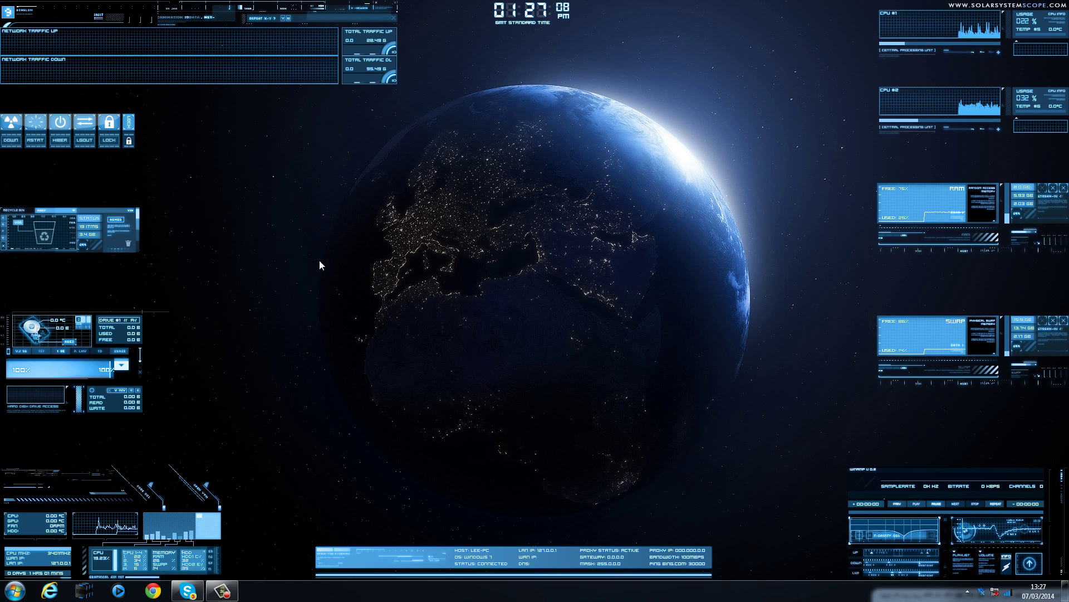
Open the Screen Resolution settings, then close them with Alt+F4
click(376, 368)
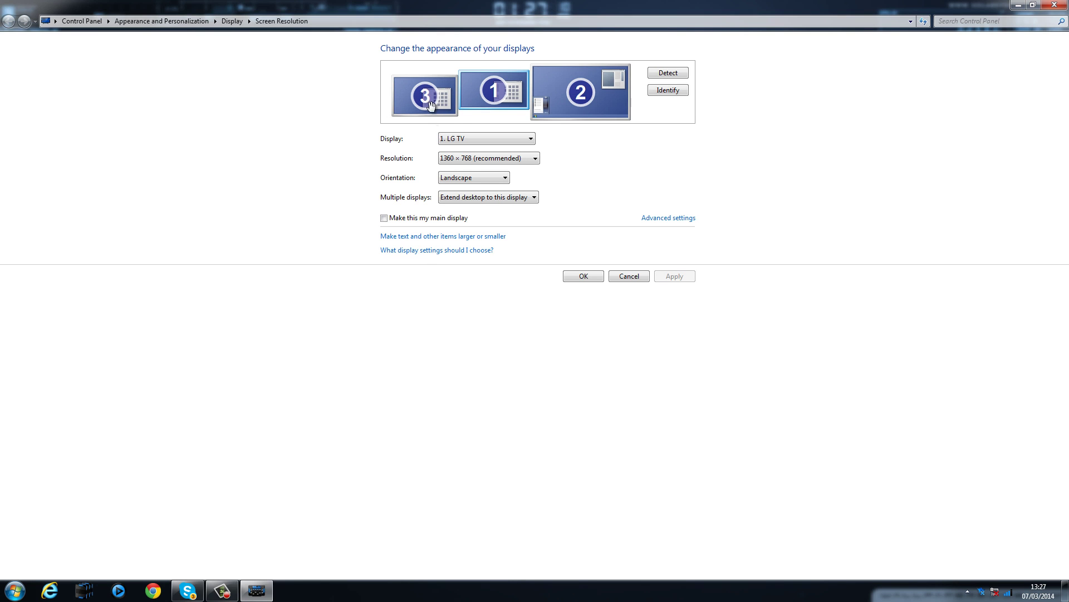
key(alt+F4)
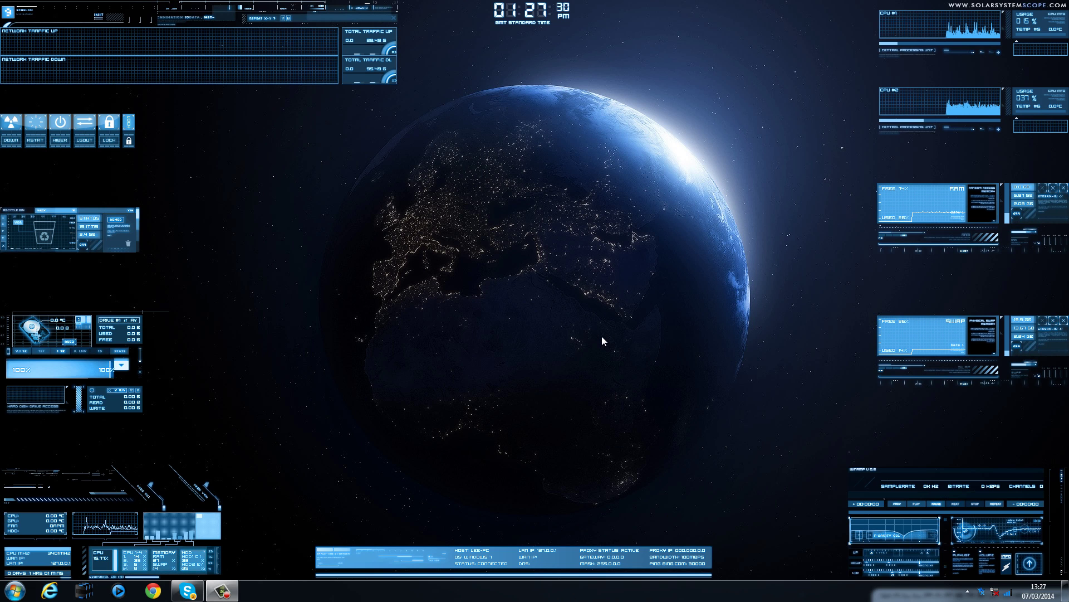
drag(924, 507, 802, 460)
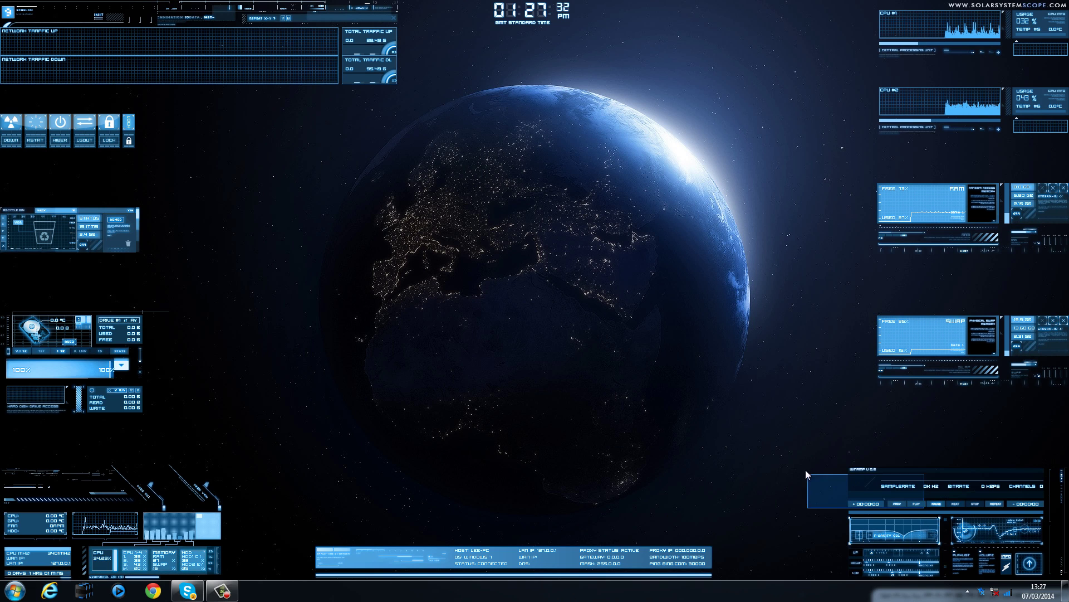
drag(1018, 505, 1065, 525)
right_click(1012, 512)
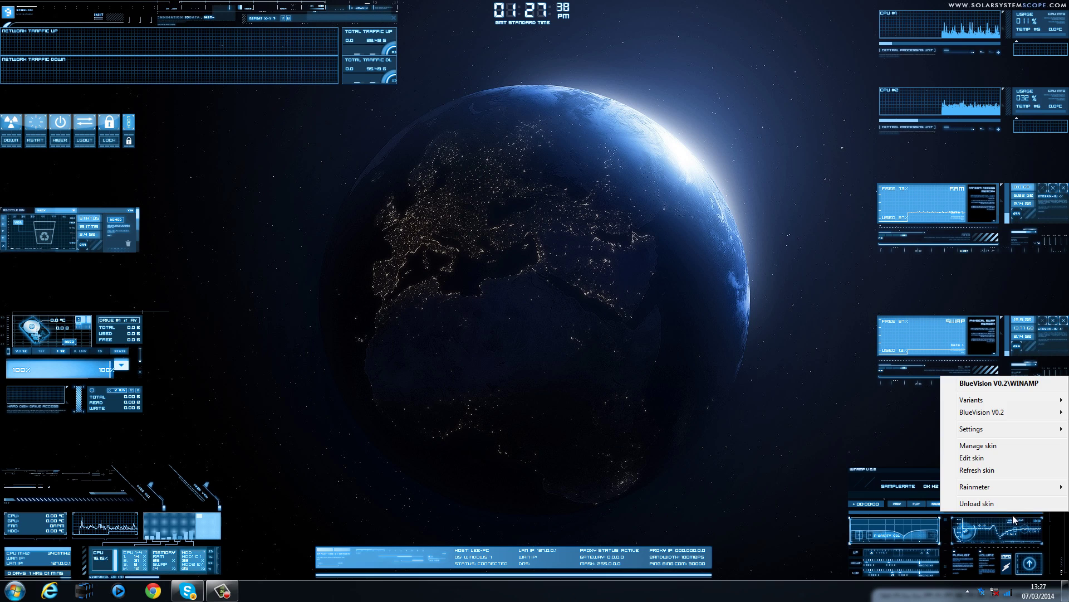
mouse_move(1030, 491)
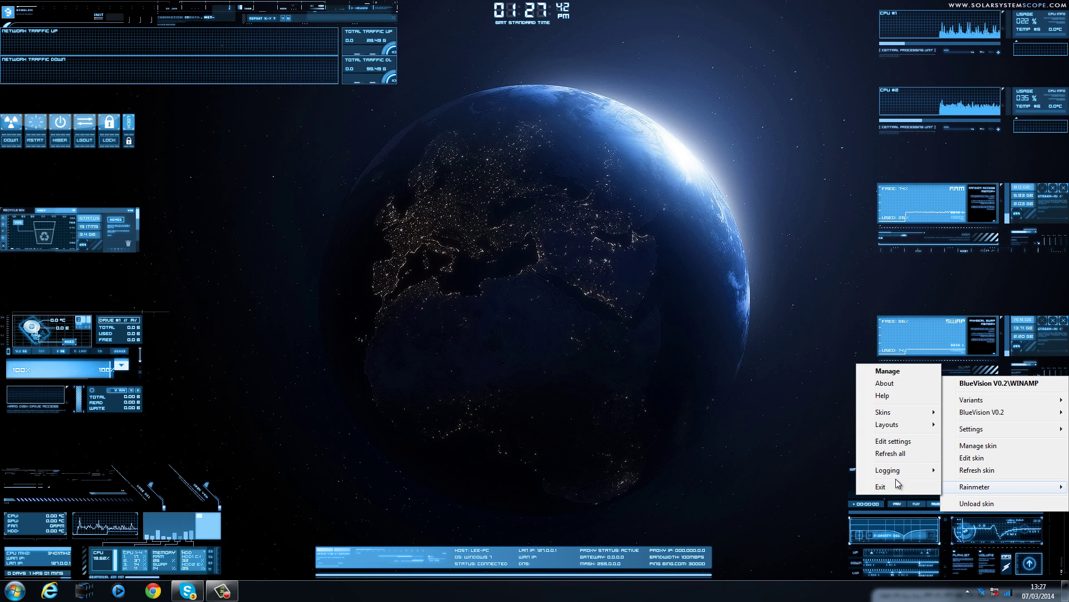
mouse_move(914, 472)
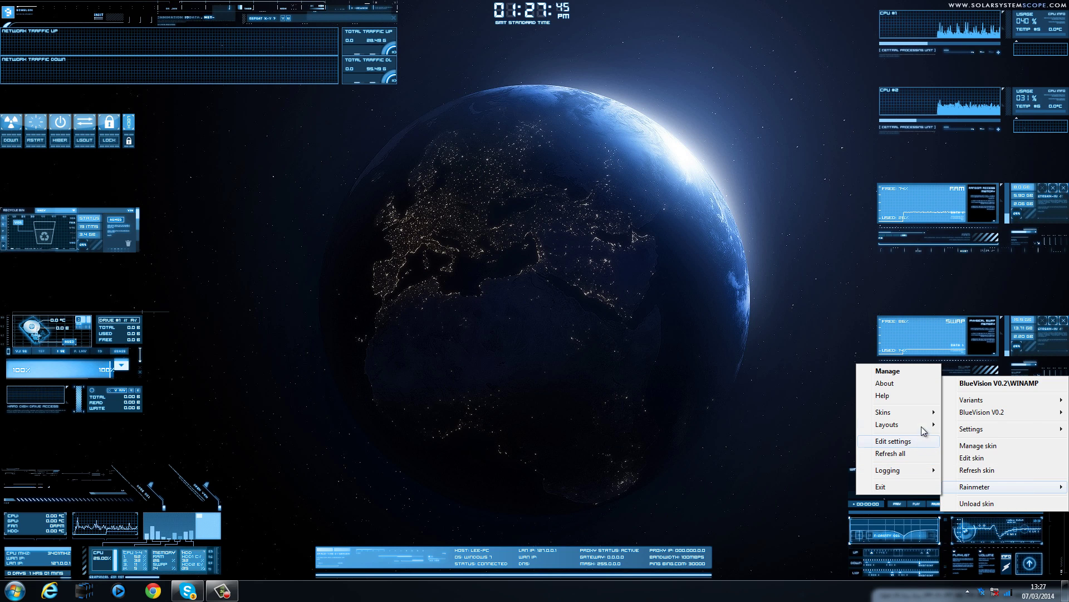
mouse_move(922, 414)
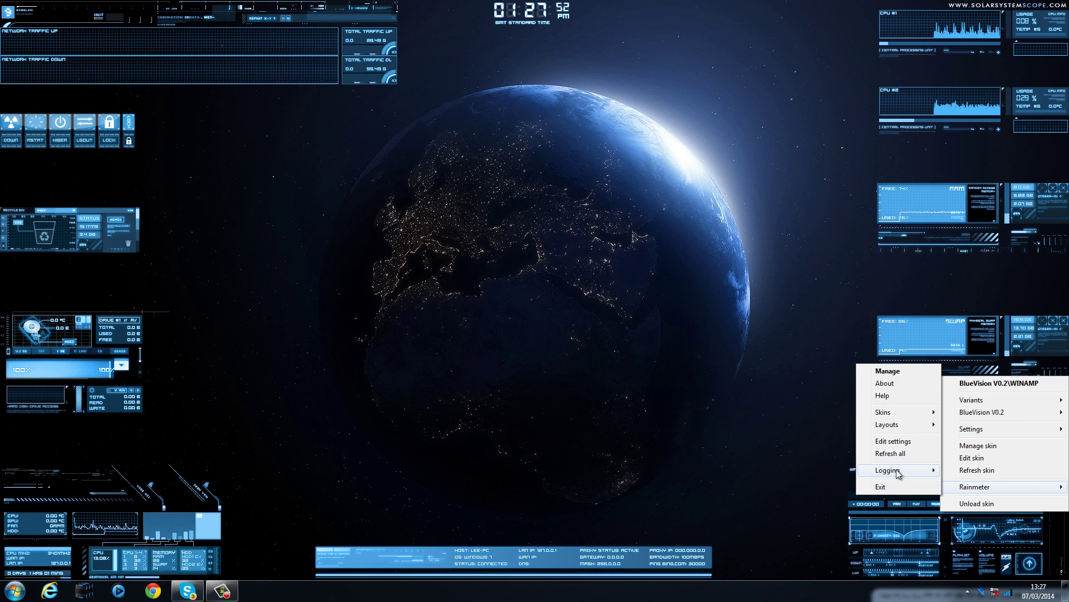
click(895, 444)
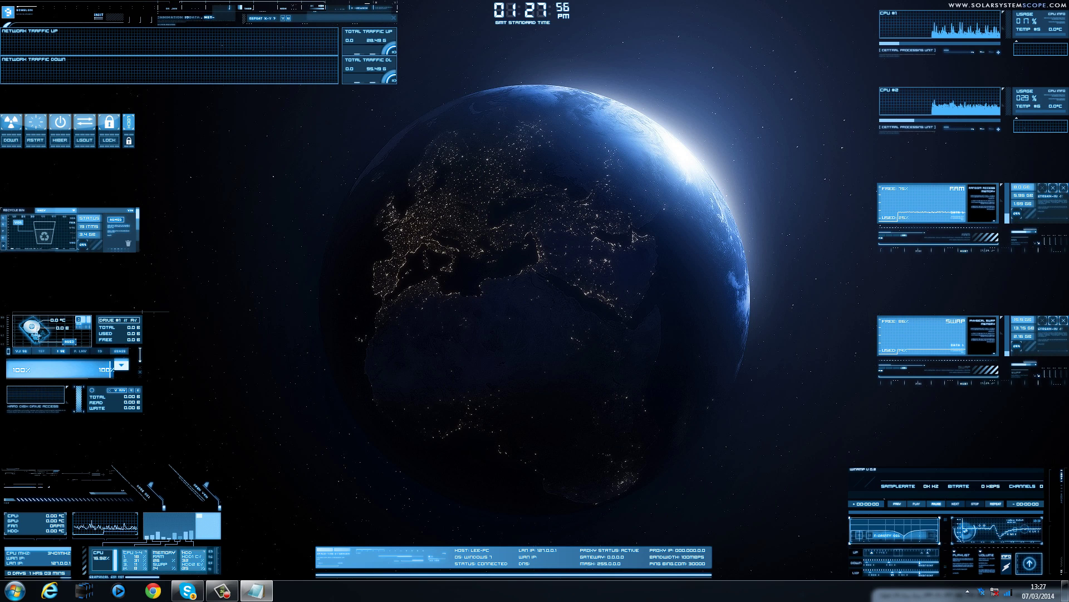
key(alt+F4)
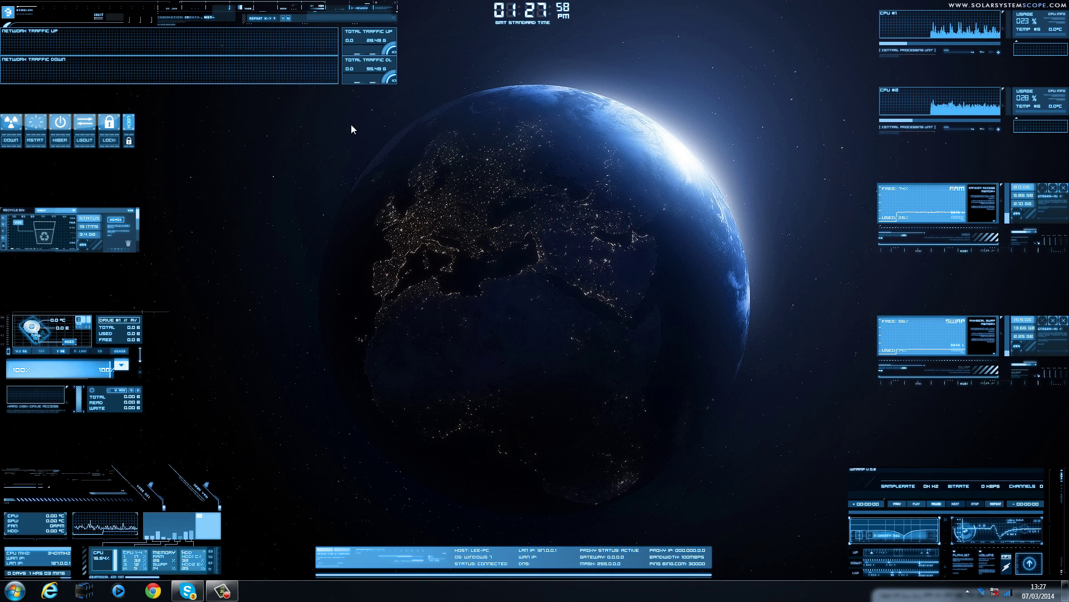
right_click(381, 78)
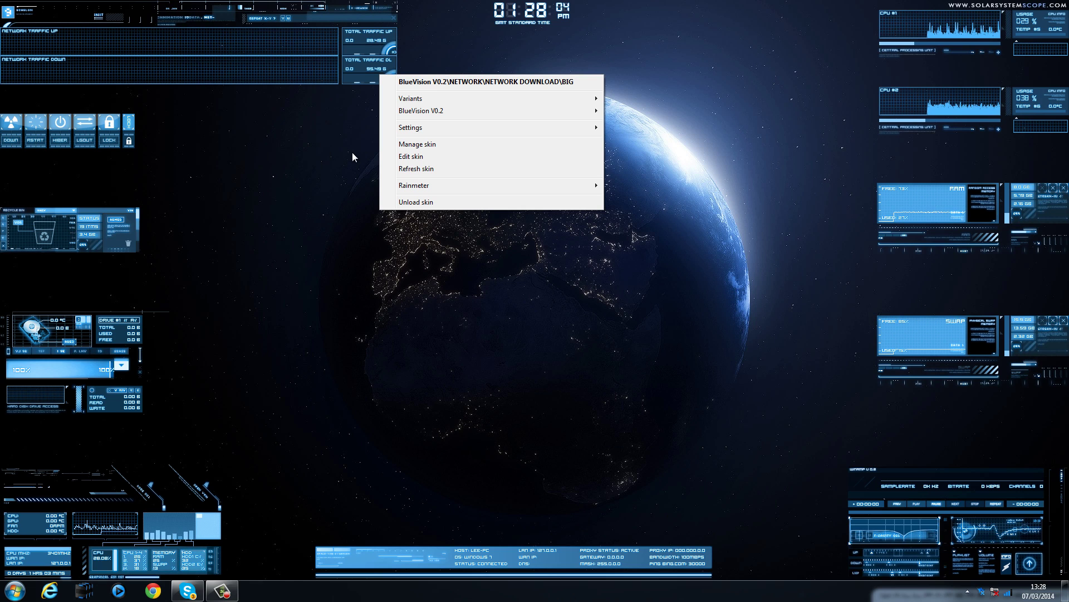
mouse_move(430, 189)
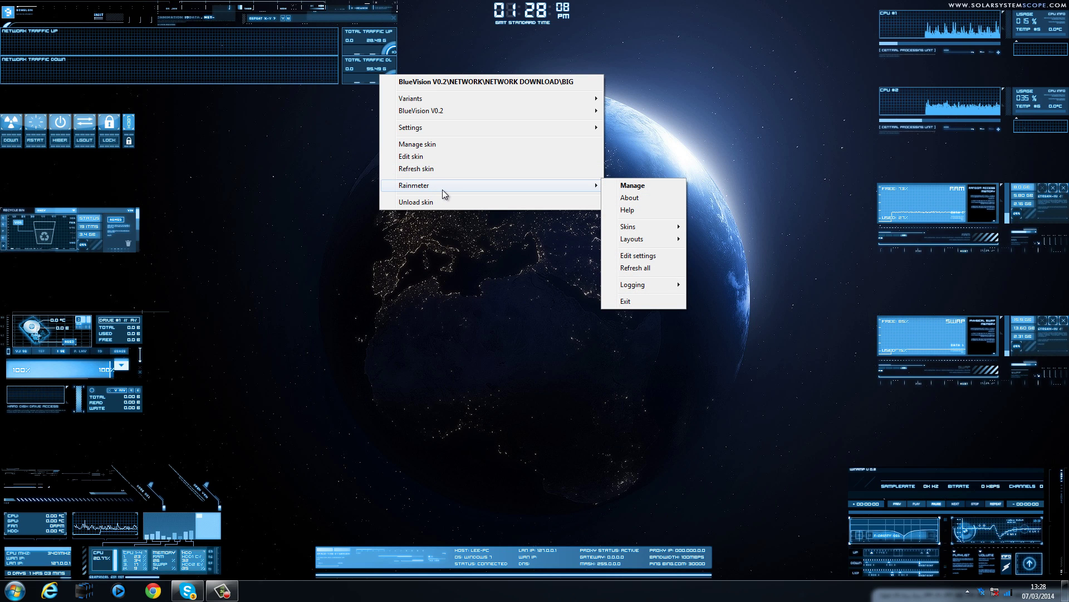
click(336, 114)
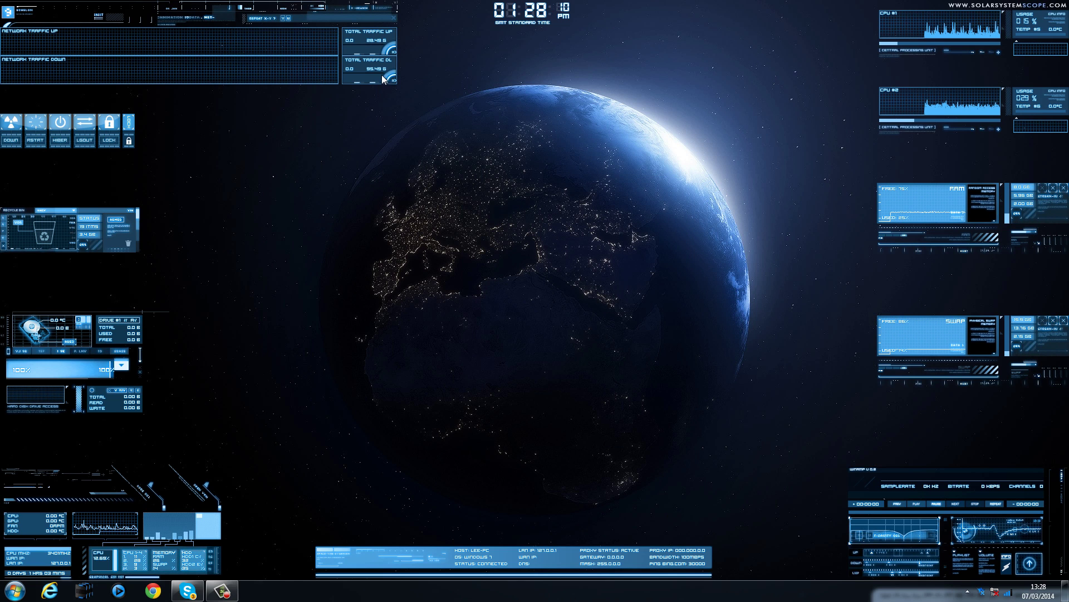
drag(393, 85, 368, 85)
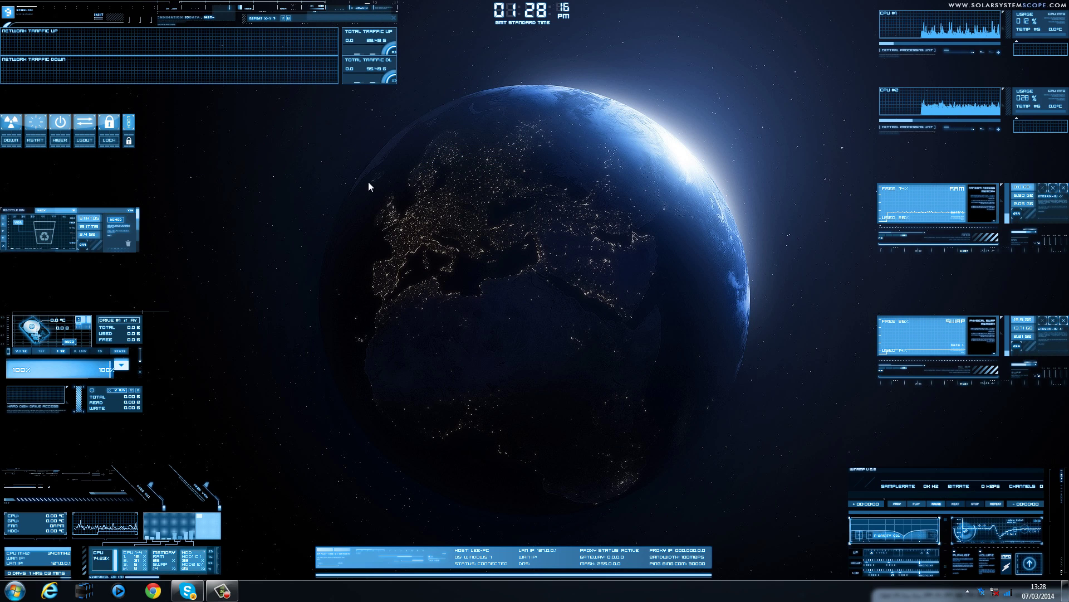